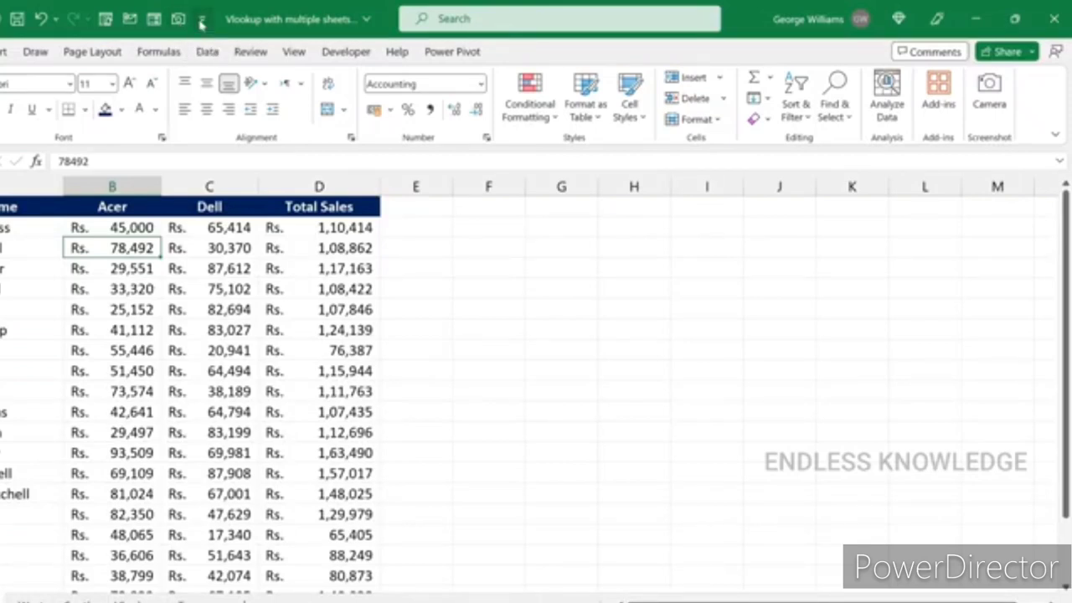
{"action": "left_click", "coordinate": [201, 20]}
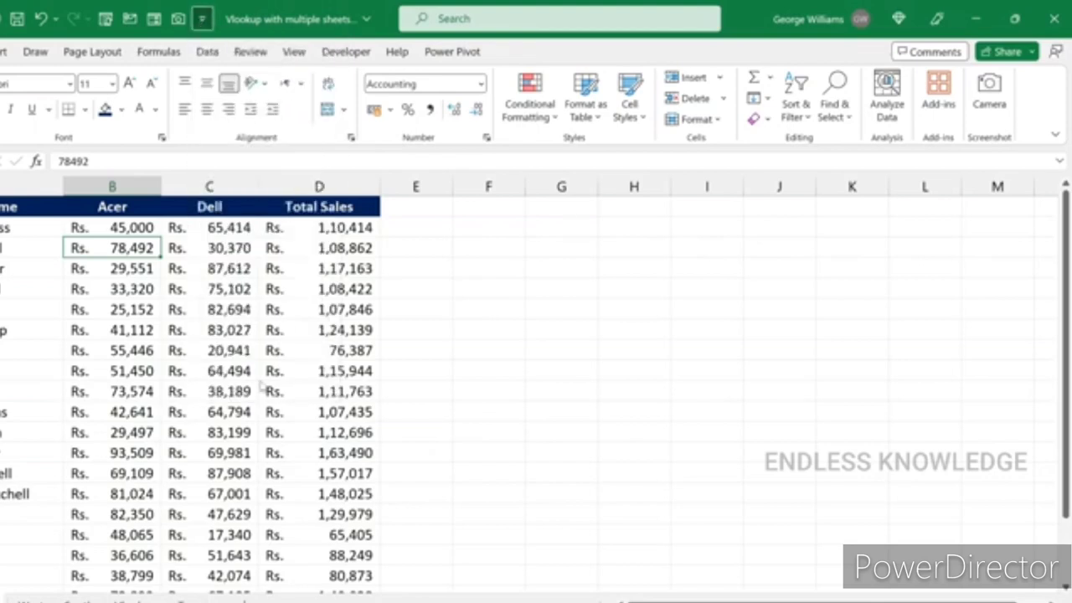
{"action": "left_click", "coordinate": [251, 387]}
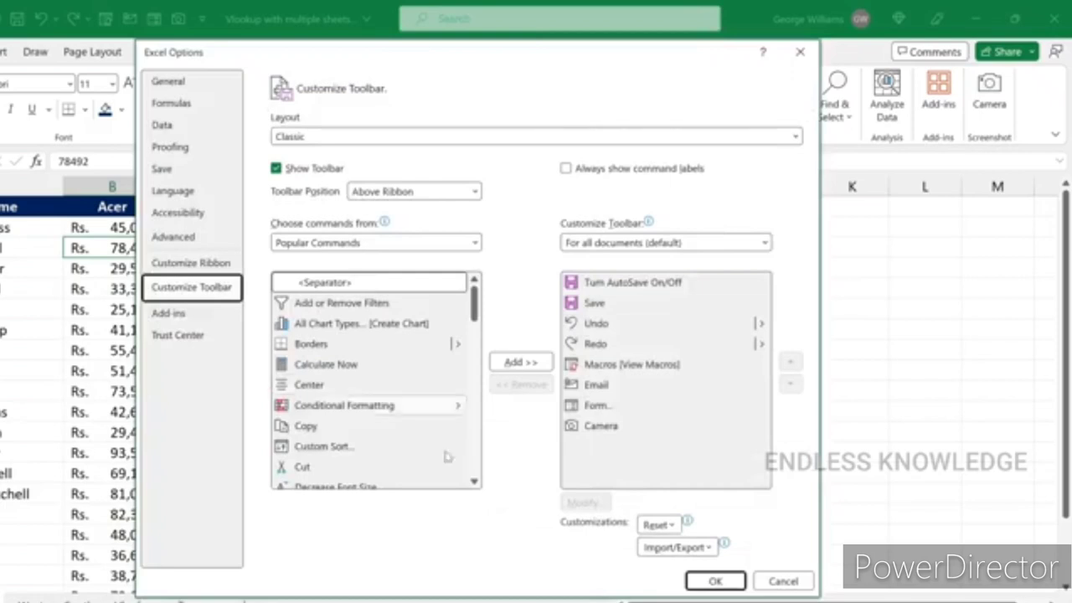
{"action": "left_click", "coordinate": [780, 580]}
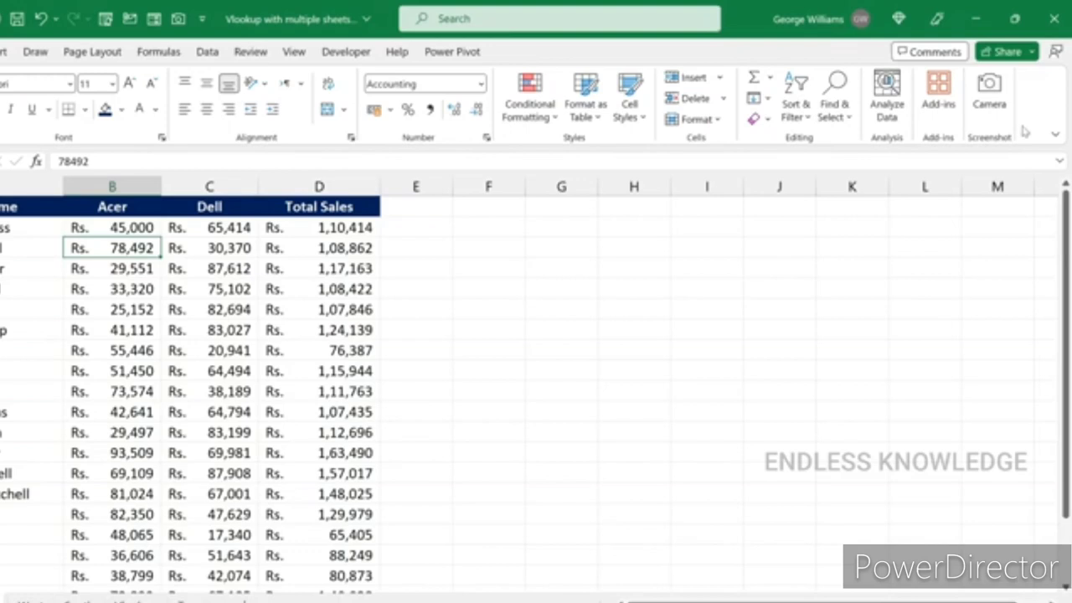
- Open the ribbon customization options, list all commands and select the Camera command
{"action": "right_click", "coordinate": [1023, 130]}
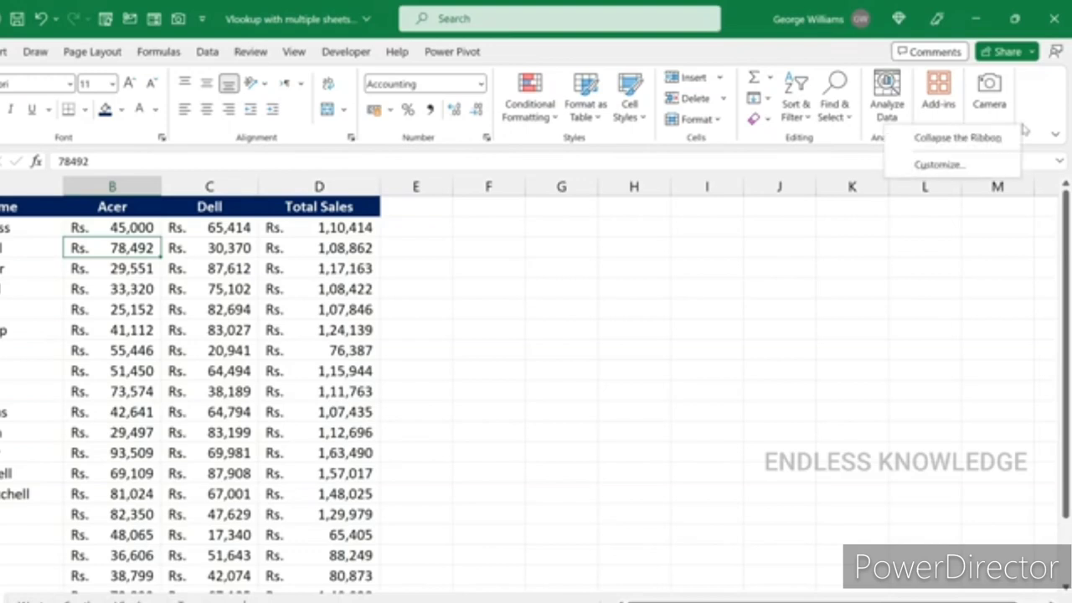
{"action": "left_click", "coordinate": [950, 164]}
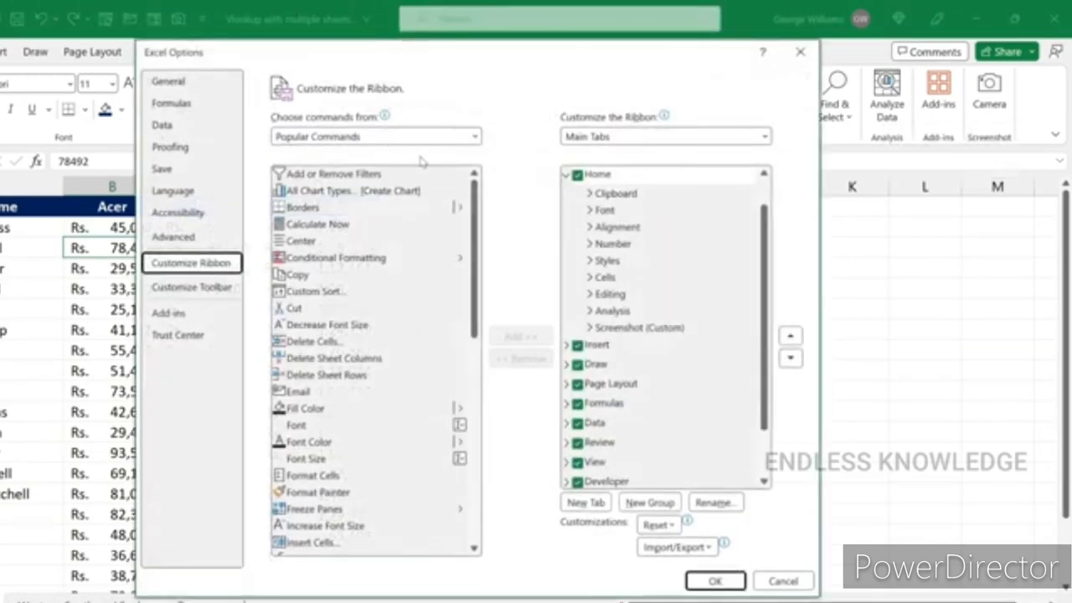
{"action": "left_click", "coordinate": [385, 141]}
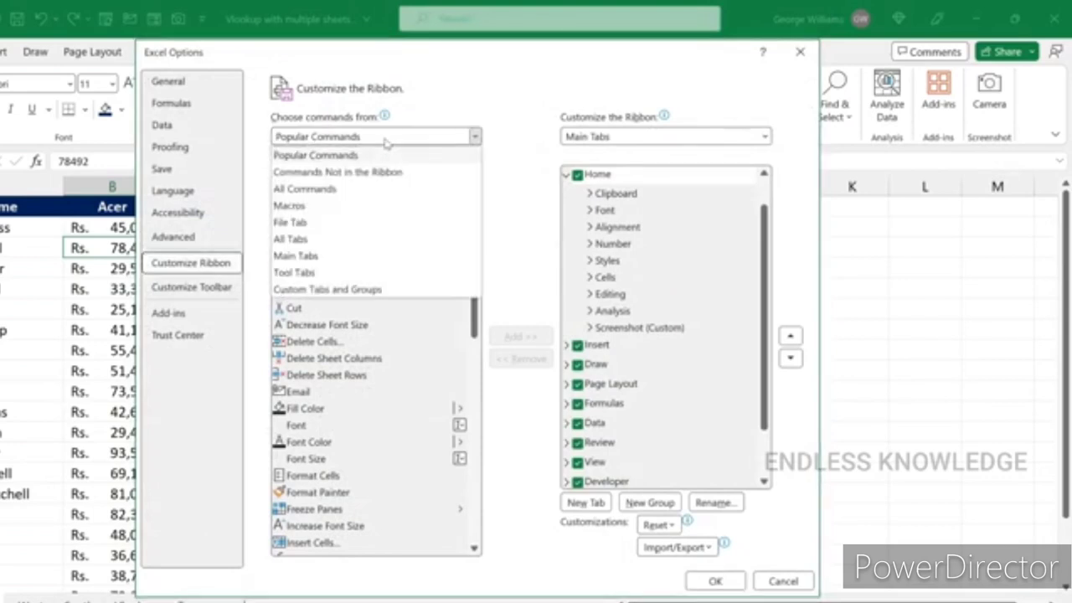
{"action": "left_click", "coordinate": [361, 191]}
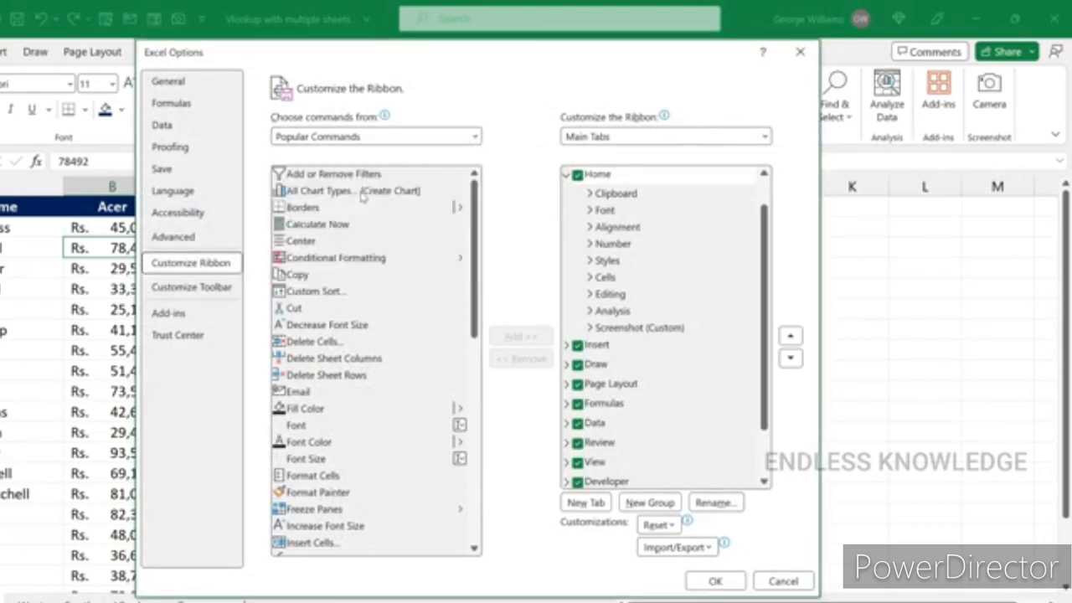
{"action": "left_click", "coordinate": [314, 277]}
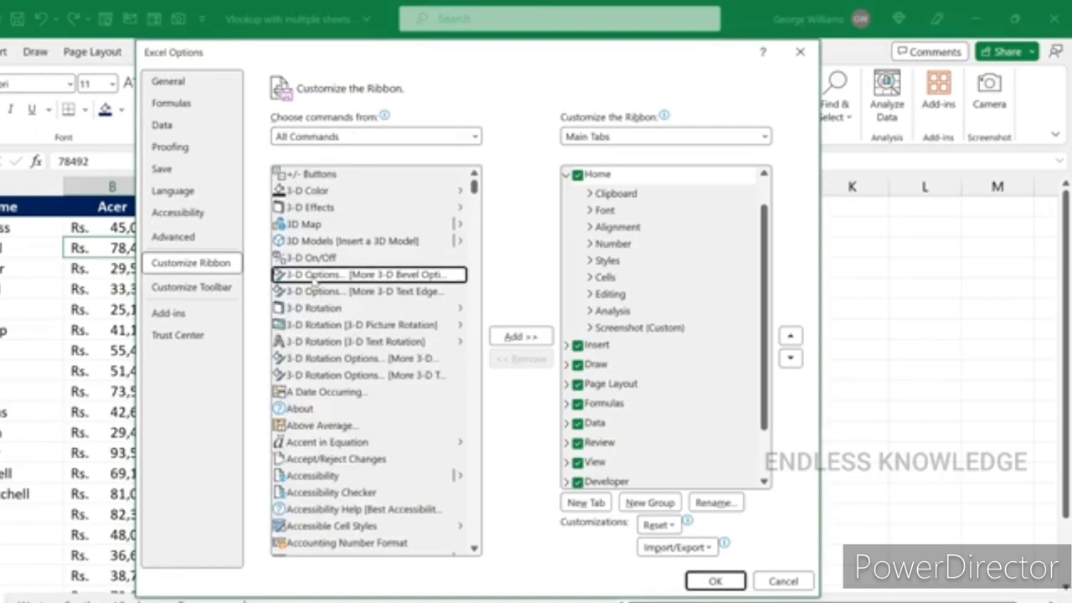
{"action": "key", "text": "c"}
{"action": "scroll", "coordinate": [345, 404], "scroll_direction": "down", "scroll_amount": 6}
{"action": "left_click", "coordinate": [341, 352]}
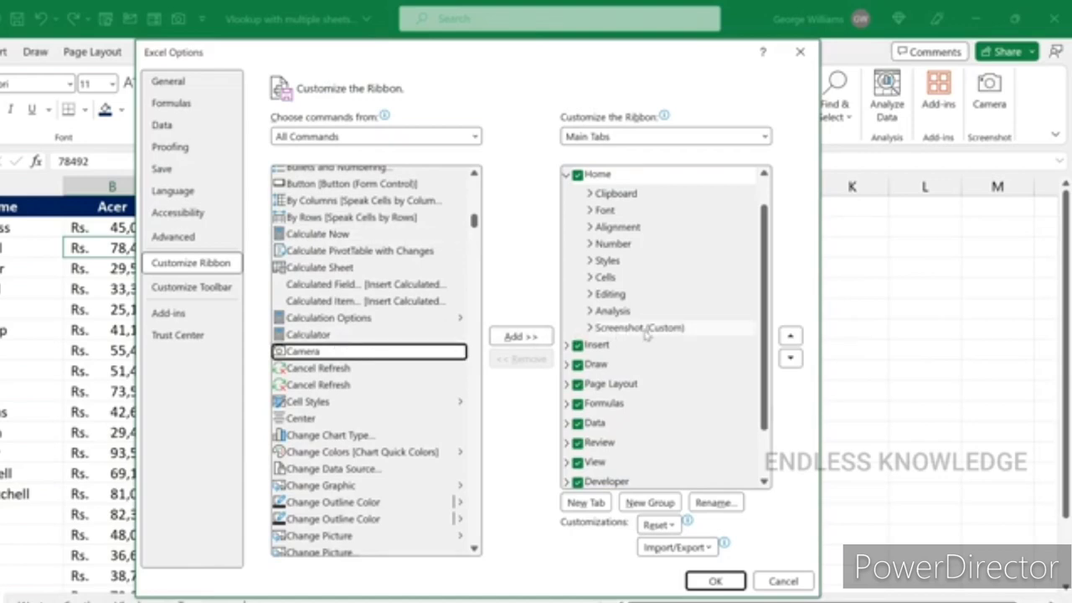
- Remove the existing custom Screenshot group from the ribbon's Home tab
{"action": "left_click", "coordinate": [651, 176]}
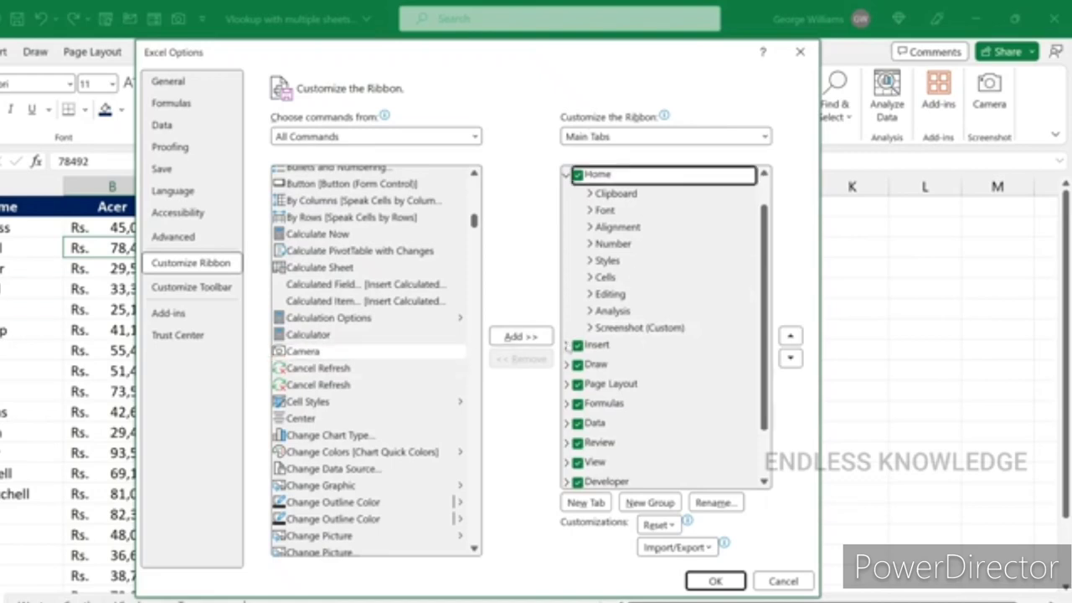
{"action": "left_click", "coordinate": [651, 331]}
{"action": "right_click", "coordinate": [657, 335]}
{"action": "left_click", "coordinate": [716, 421]}
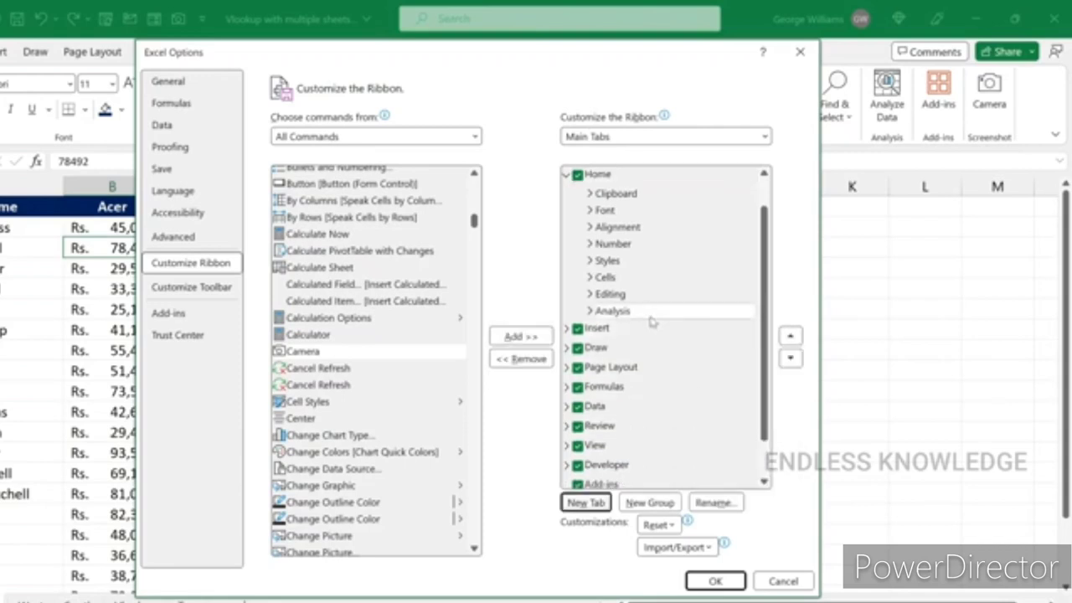
- Create a custom Home tab group named Screenshot with a picture symbol and add the Camera command to it
{"action": "left_click", "coordinate": [645, 174]}
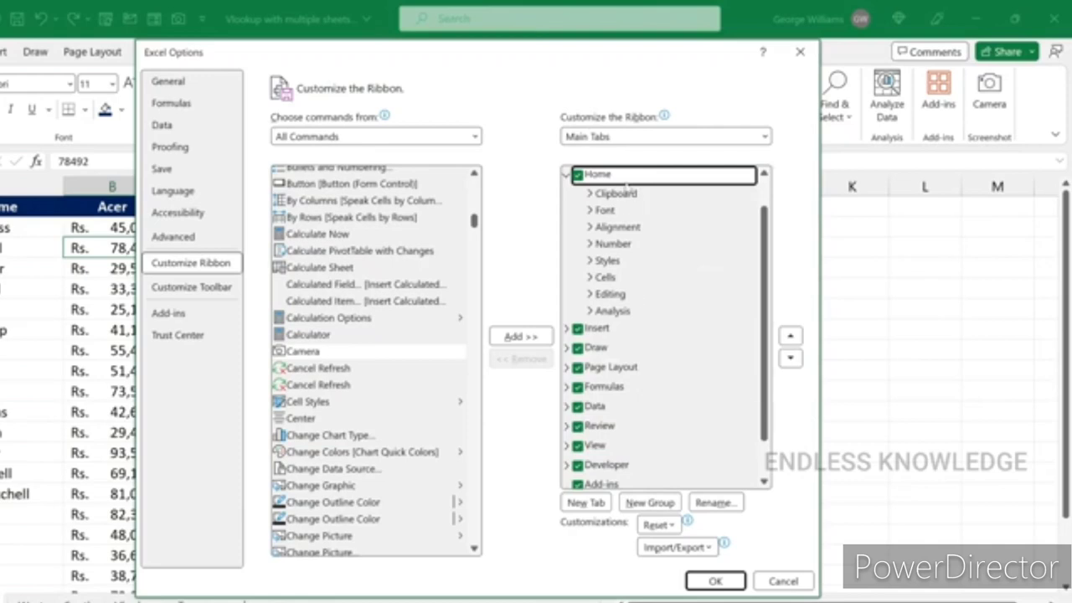
{"action": "left_click", "coordinate": [652, 504]}
{"action": "right_click", "coordinate": [656, 330]}
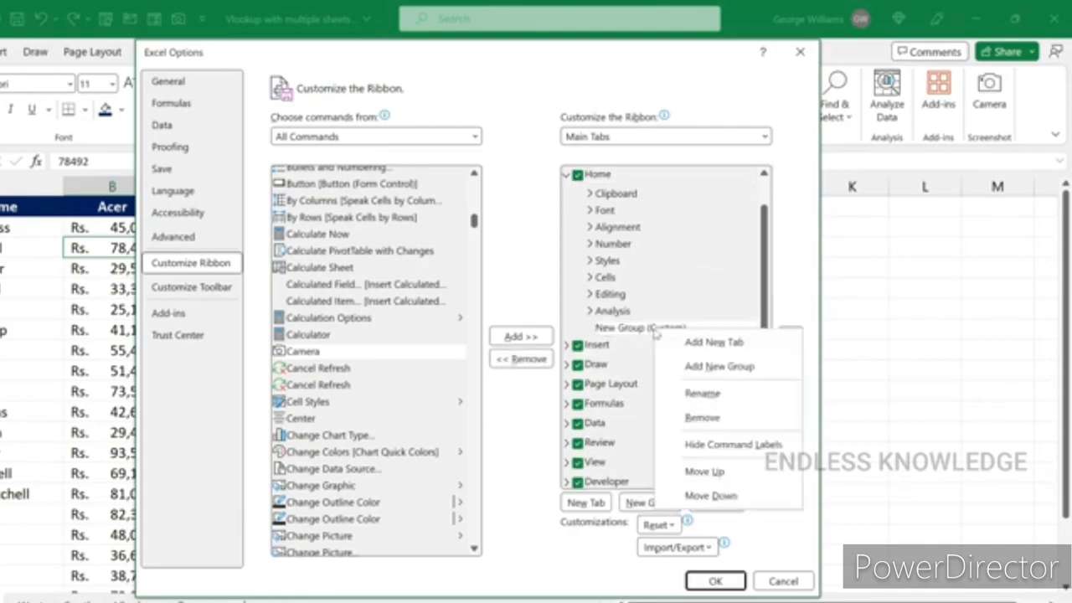
{"action": "left_click", "coordinate": [702, 392]}
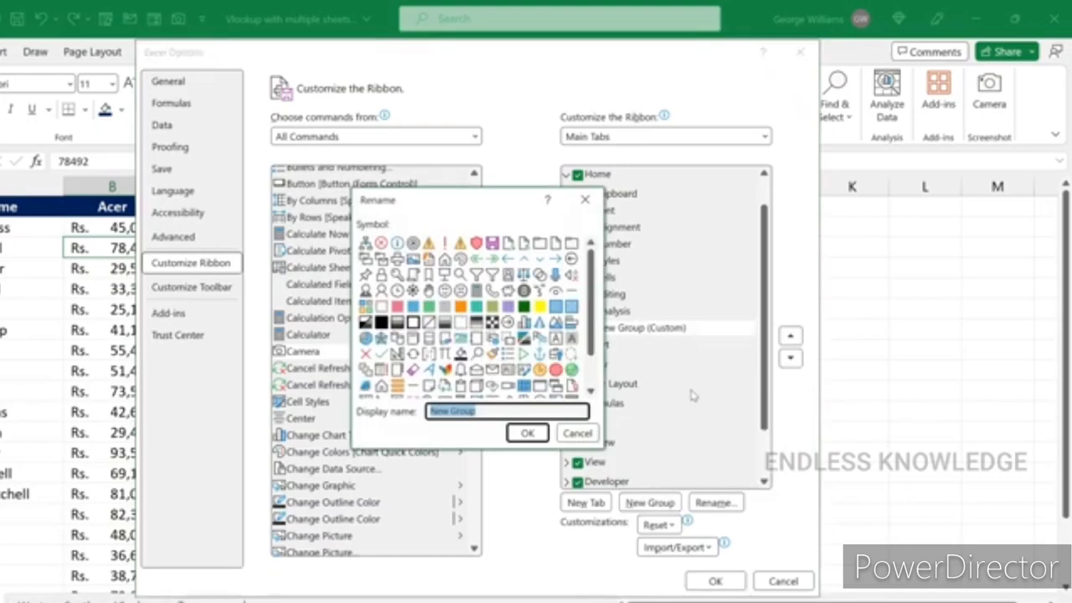
{"action": "type", "text": "Screensh"}
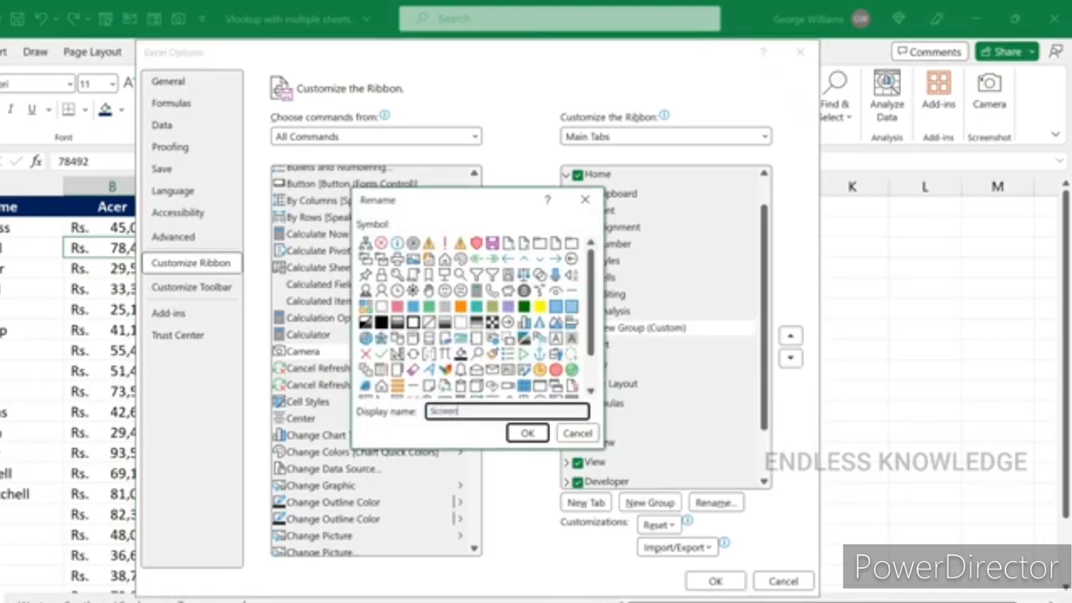
{"action": "type", "text": "ot"}
{"action": "left_click", "coordinate": [413, 259]}
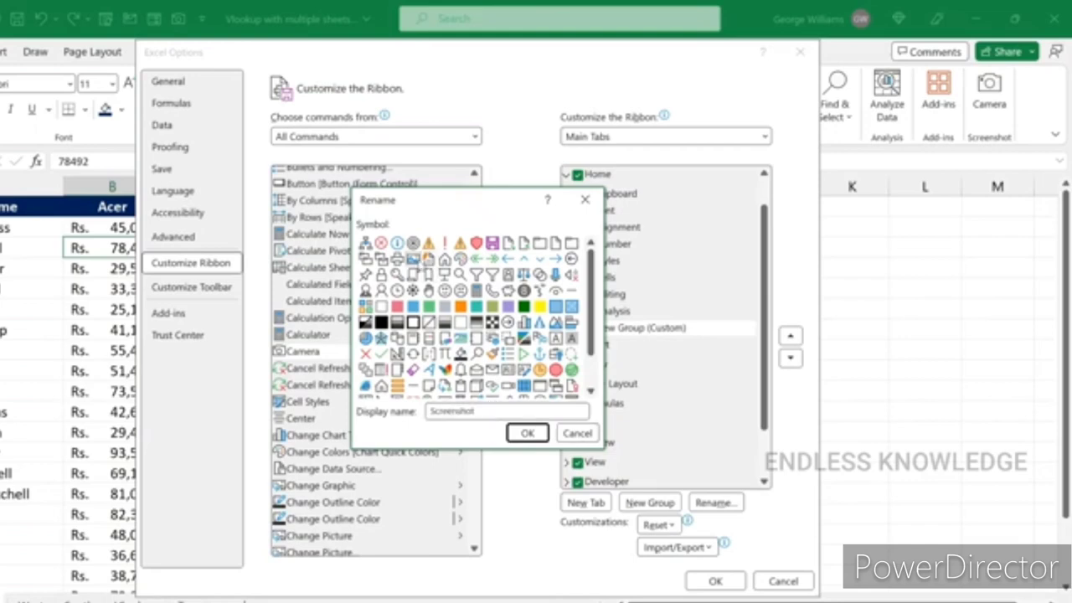
{"action": "left_click", "coordinate": [528, 433]}
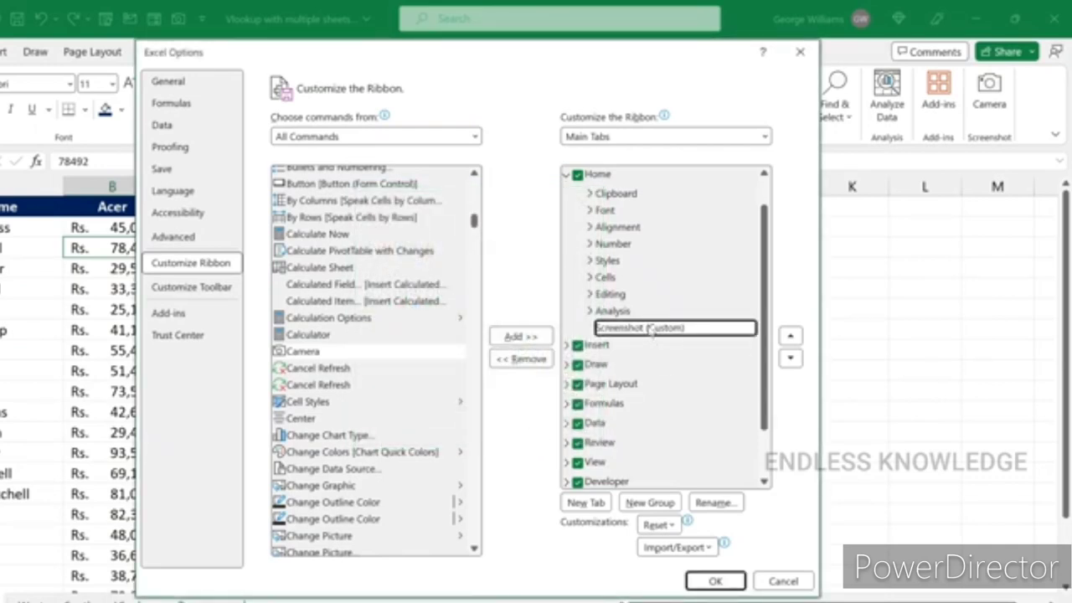
{"action": "left_click", "coordinate": [523, 337]}
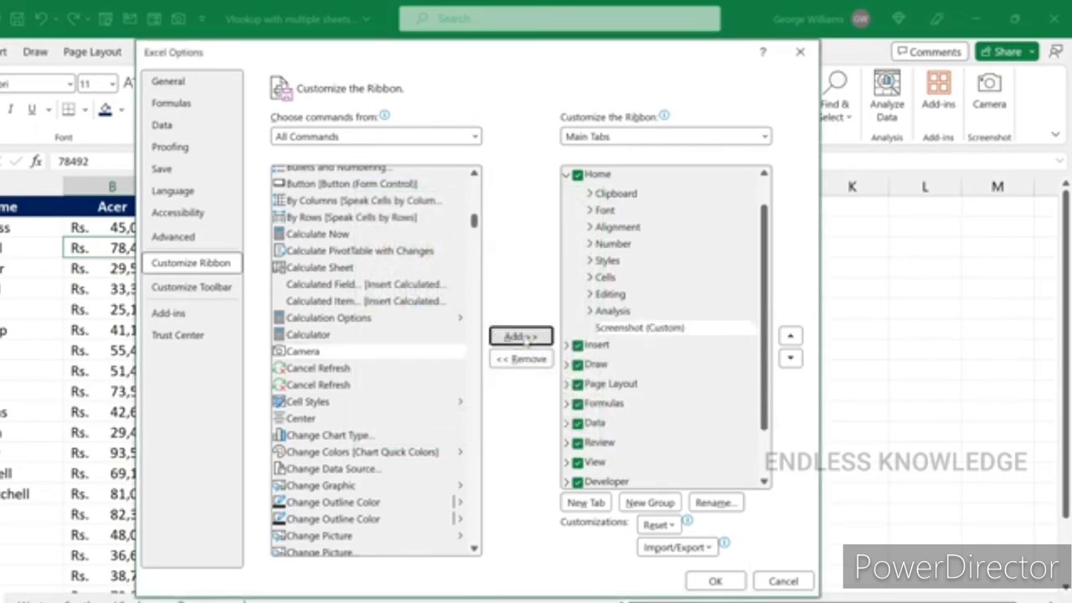
{"action": "left_click", "coordinate": [707, 579]}
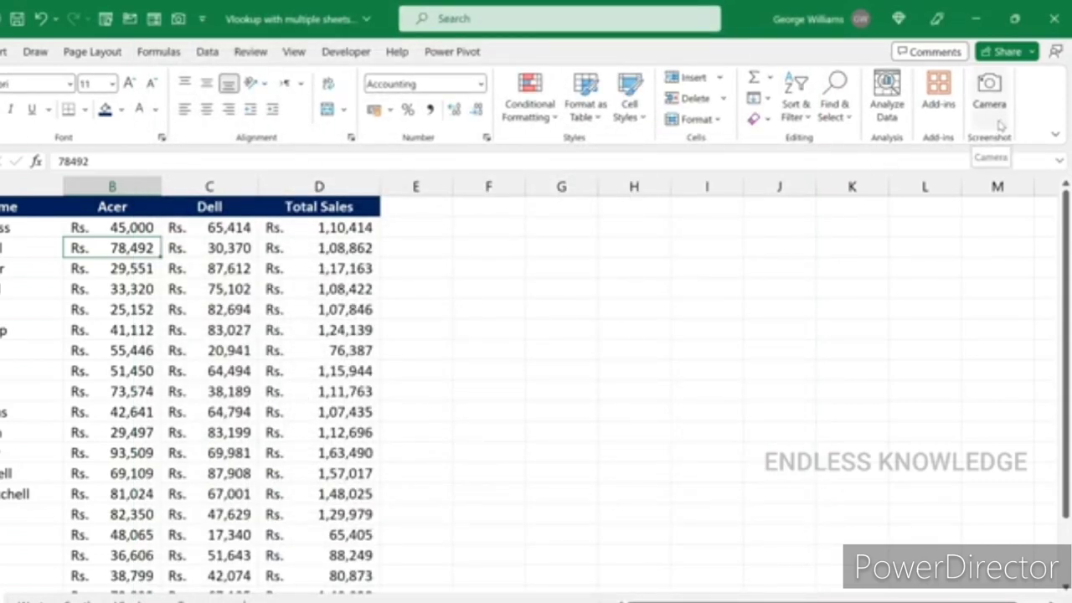
- Examine the employee sales on the East sheet and the regional tax percentages in B3:B5 of the Tax sheet
{"action": "left_click", "coordinate": [93, 340]}
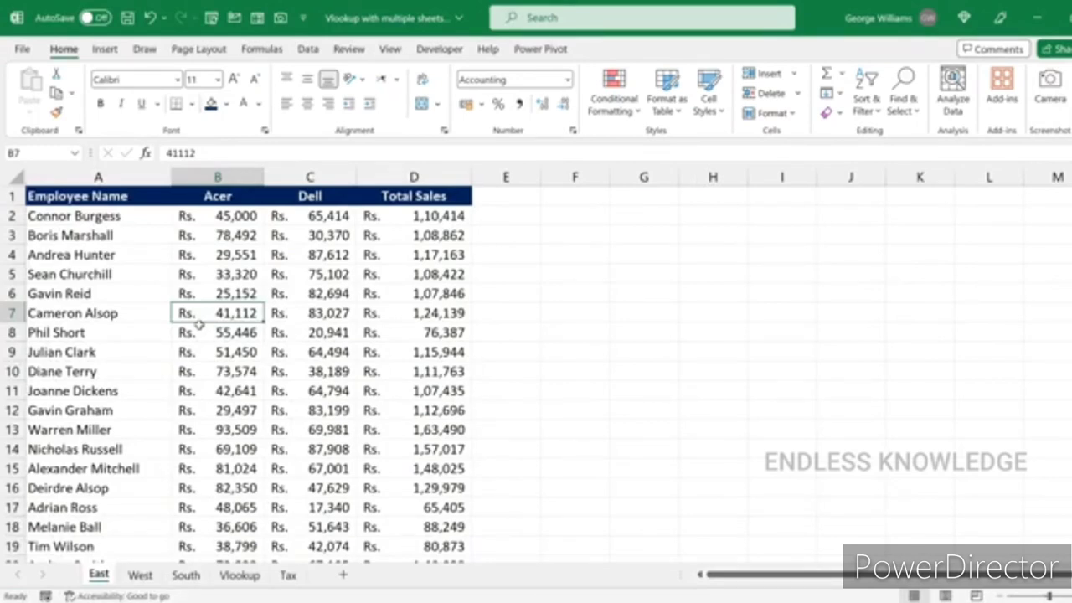
{"action": "left_click_drag", "start_coordinate": [108, 219], "coordinate": [246, 410]}
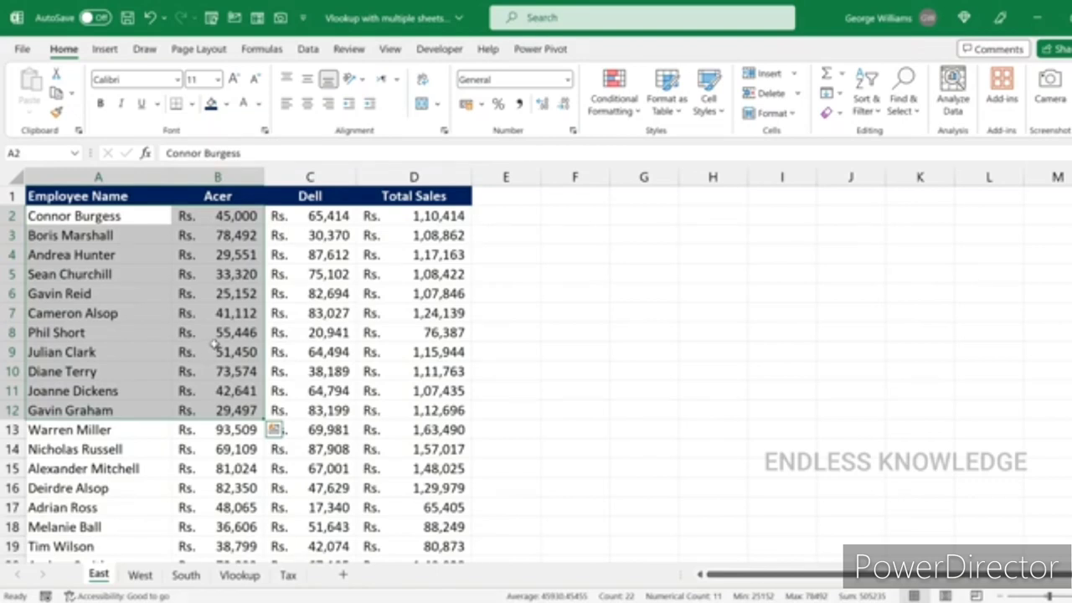
{"action": "left_click", "coordinate": [291, 576]}
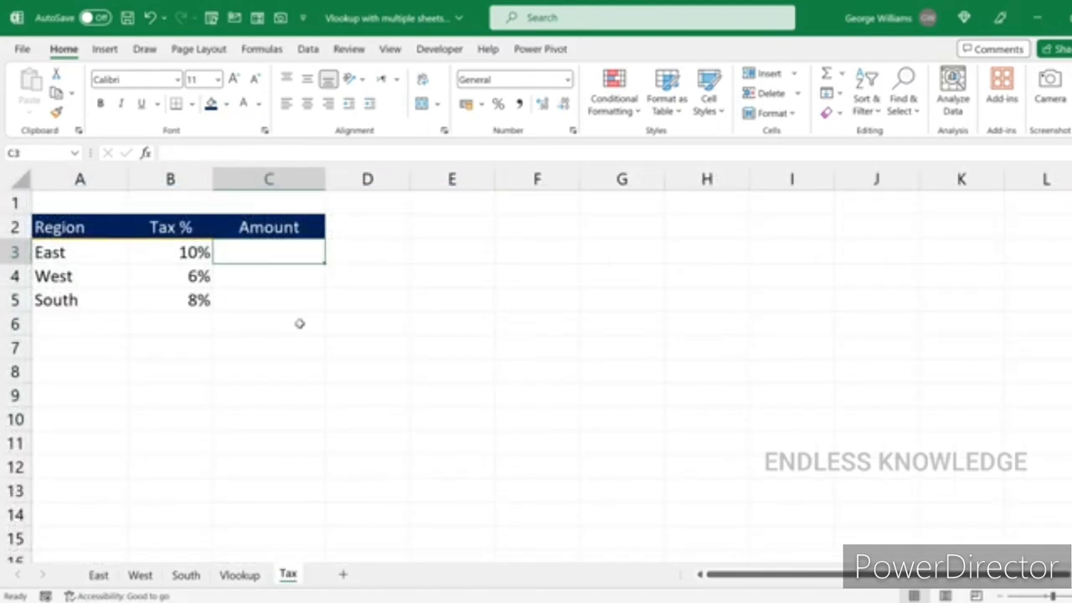
{"action": "left_click", "coordinate": [98, 576]}
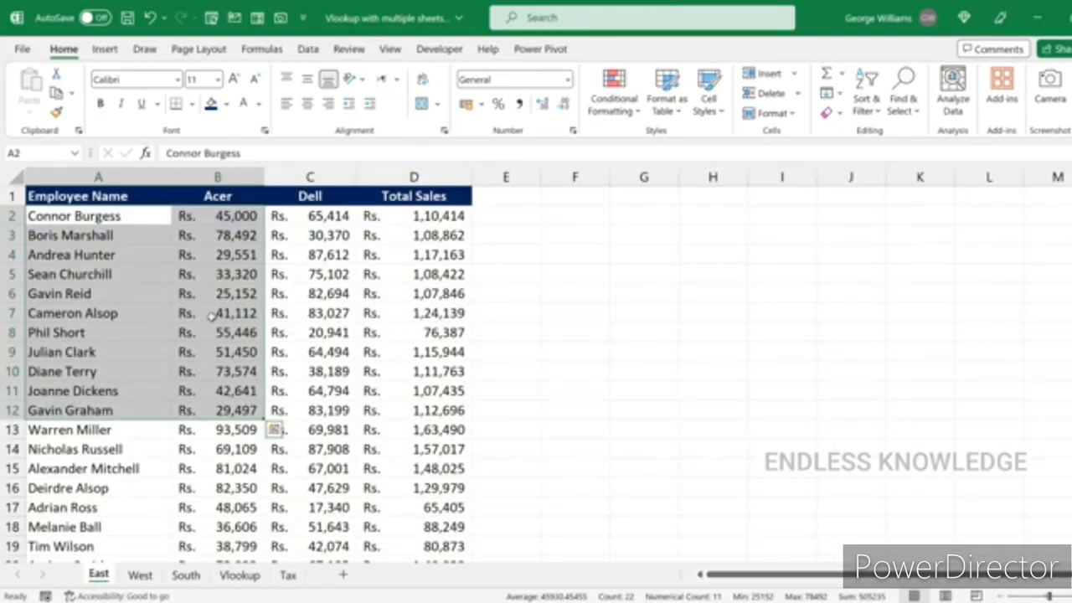
{"action": "left_click", "coordinate": [212, 315]}
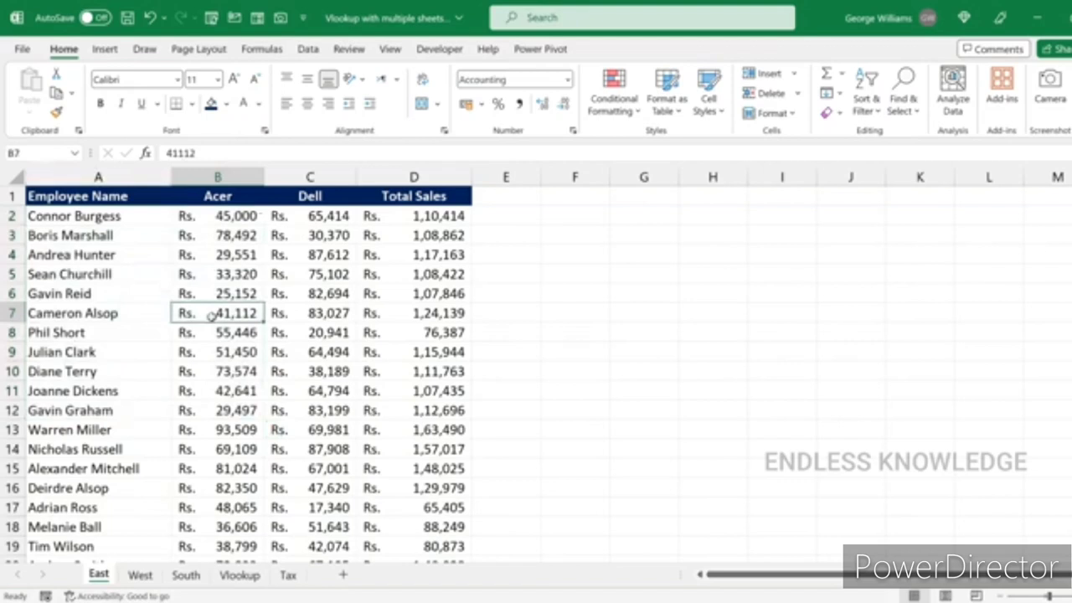
{"action": "left_click", "coordinate": [288, 576]}
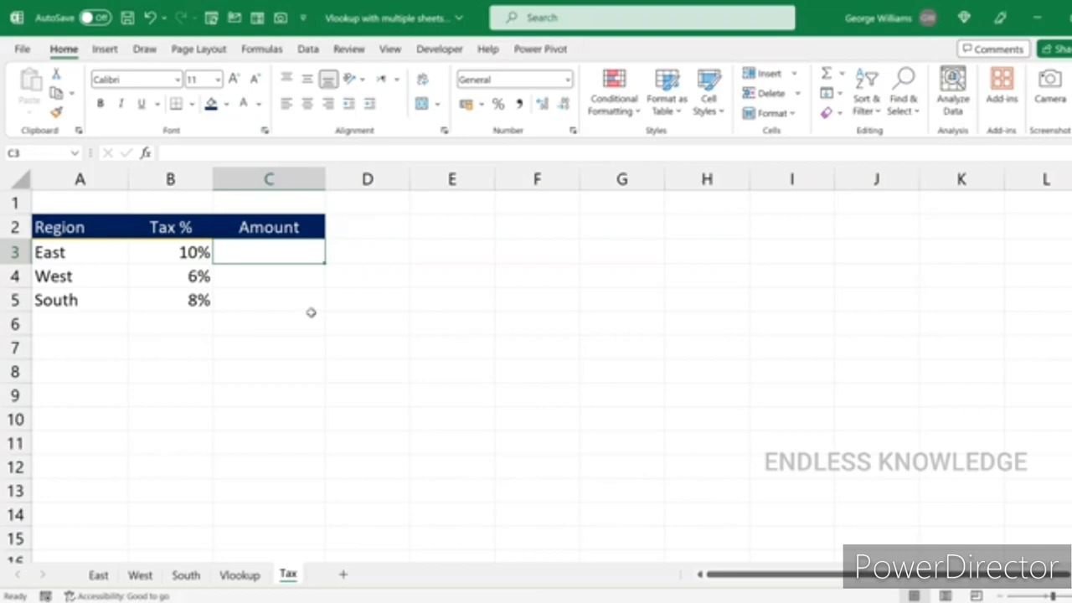
{"action": "left_click", "coordinate": [100, 252]}
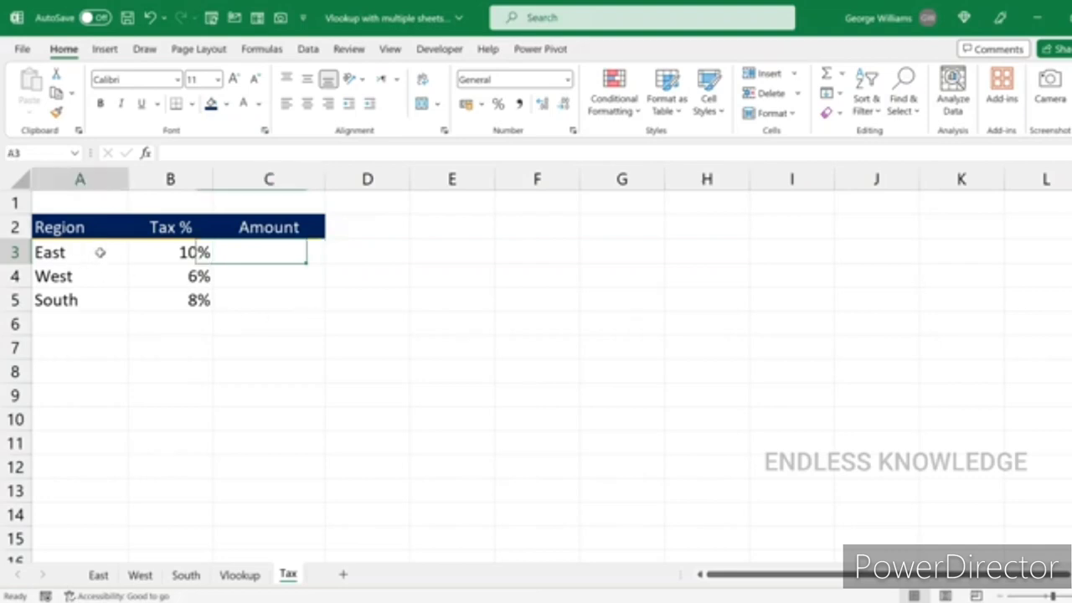
{"action": "left_click_drag", "start_coordinate": [100, 252], "coordinate": [165, 299]}
{"action": "left_click", "coordinate": [168, 277]}
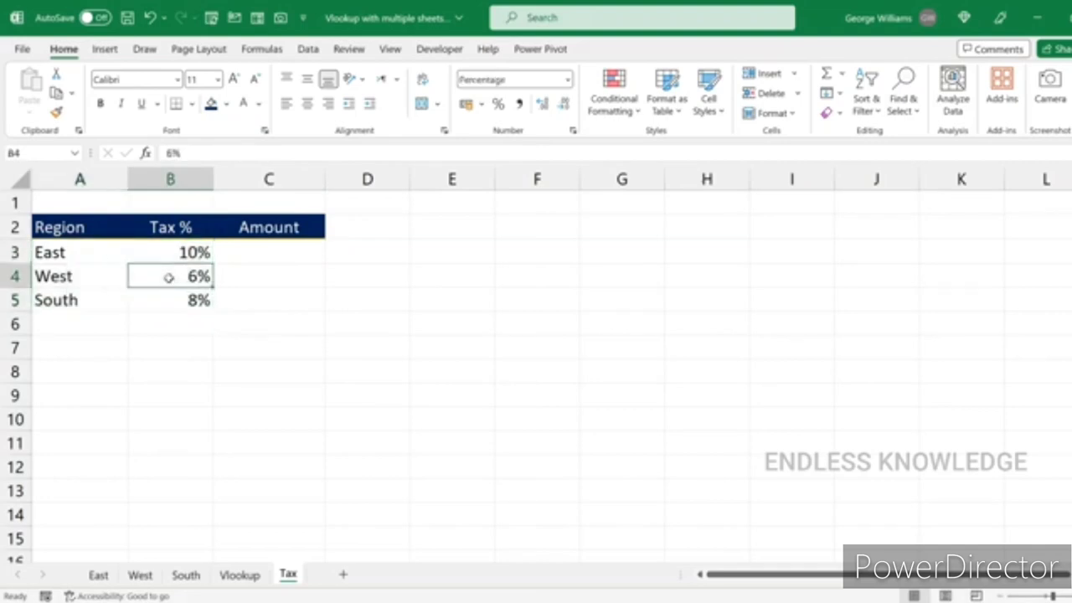
{"action": "left_click_drag", "start_coordinate": [160, 251], "coordinate": [171, 294]}
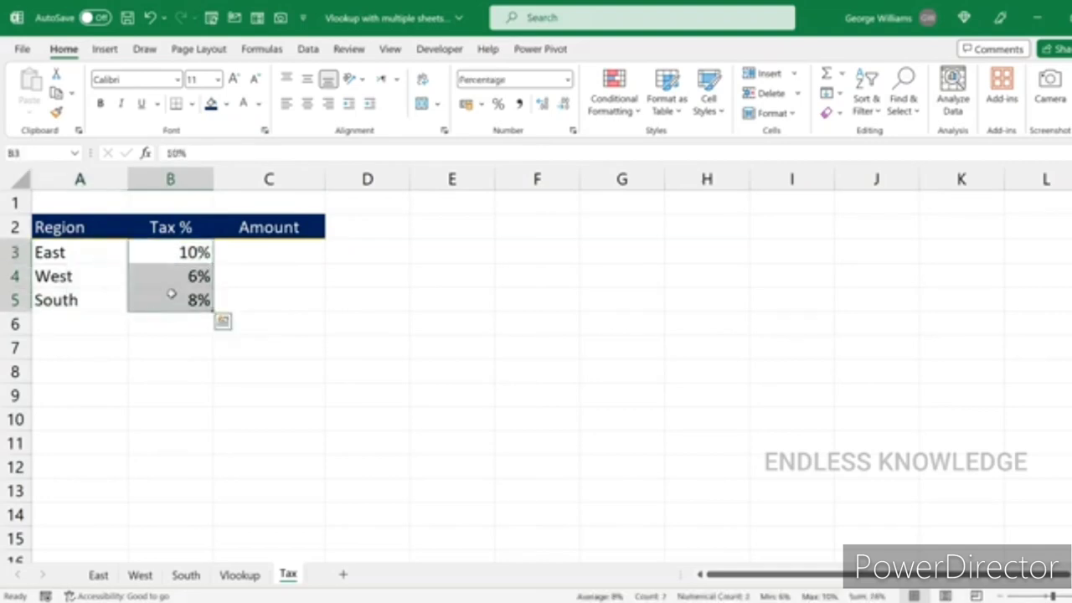
{"action": "left_click", "coordinate": [266, 254]}
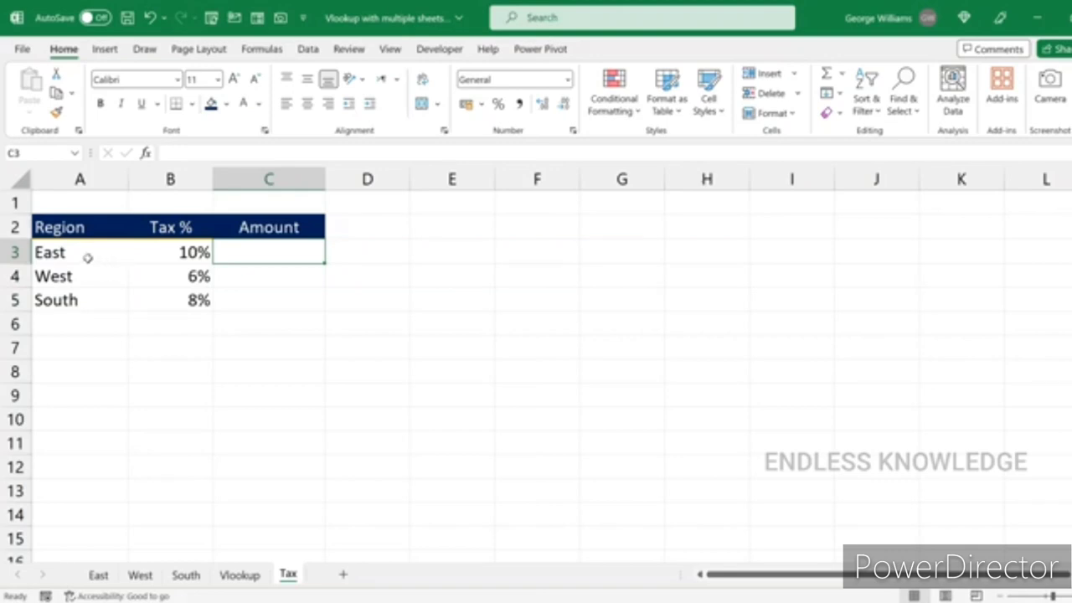
{"action": "left_click_drag", "start_coordinate": [163, 254], "coordinate": [171, 294]}
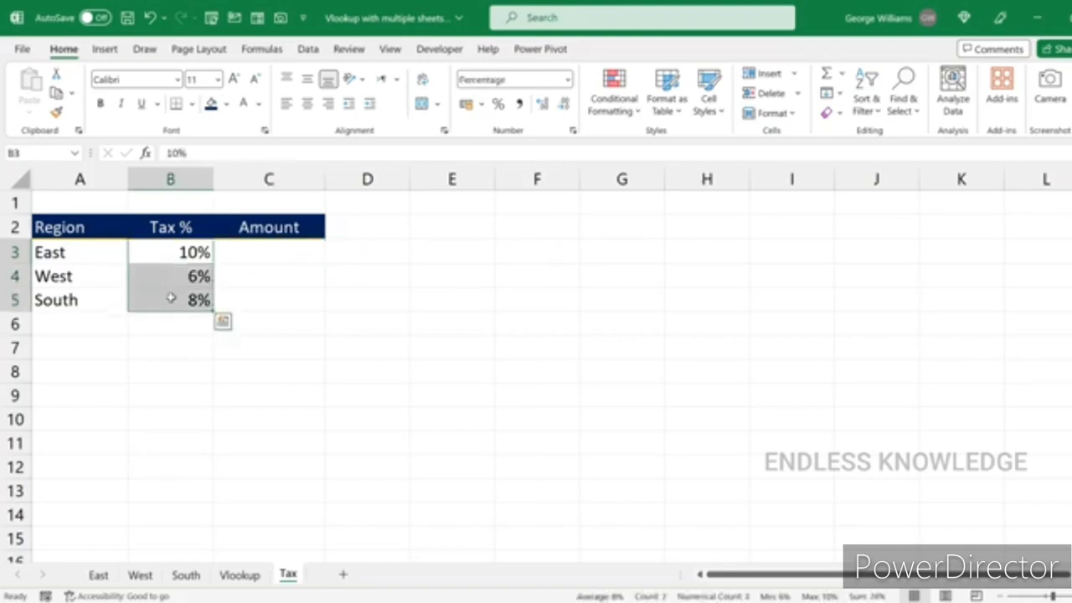
{"action": "left_click", "coordinate": [158, 256]}
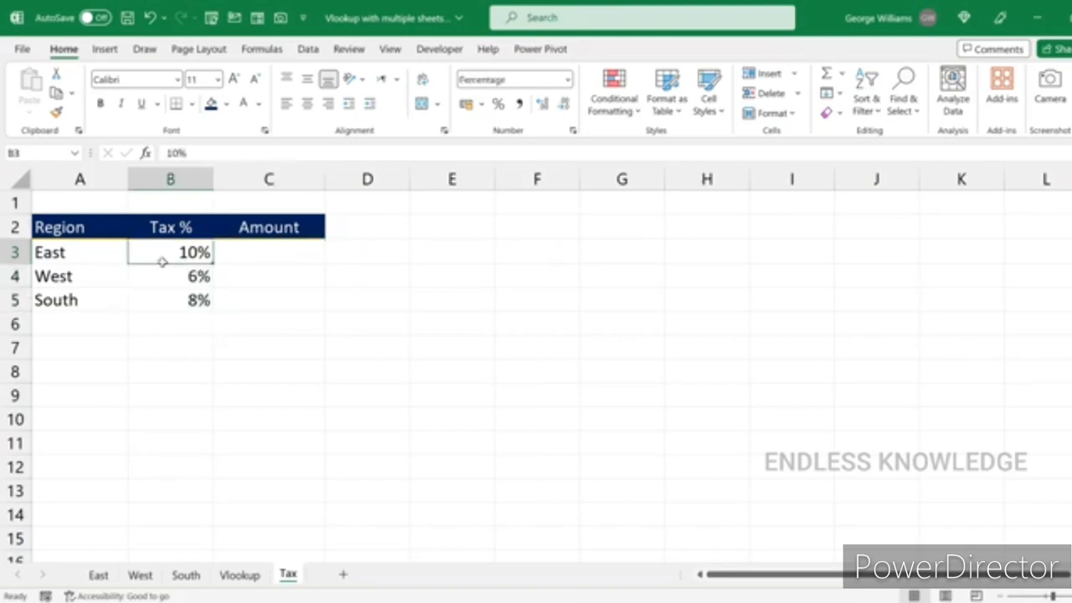
- Review the East, West and South sheets, including the tax formula in D23 of South, and return to the Tax sheet
{"action": "left_click", "coordinate": [98, 575]}
{"action": "scroll", "coordinate": [352, 360], "scroll_direction": "down", "scroll_amount": 4}
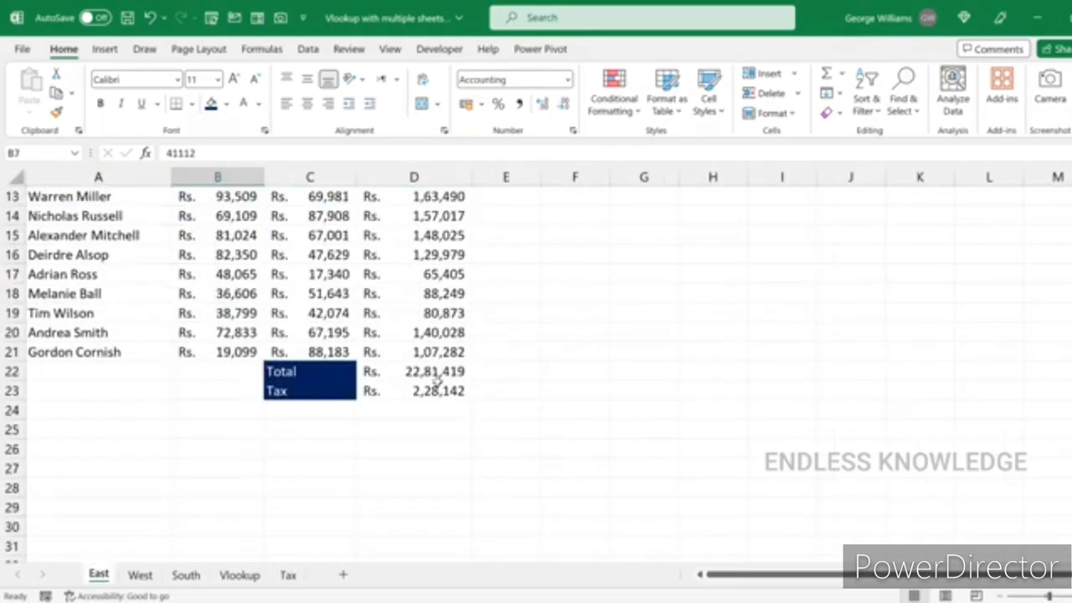
{"action": "left_click", "coordinate": [140, 576]}
{"action": "left_click", "coordinate": [186, 575]}
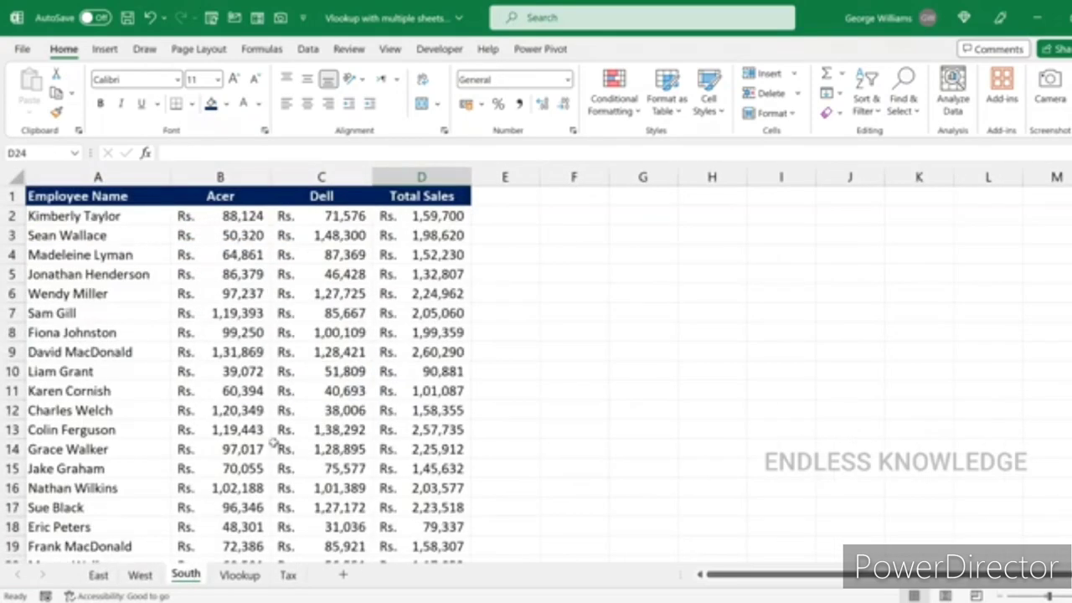
{"action": "scroll", "coordinate": [274, 443], "scroll_direction": "down", "scroll_amount": 3}
{"action": "left_click", "coordinate": [423, 449]}
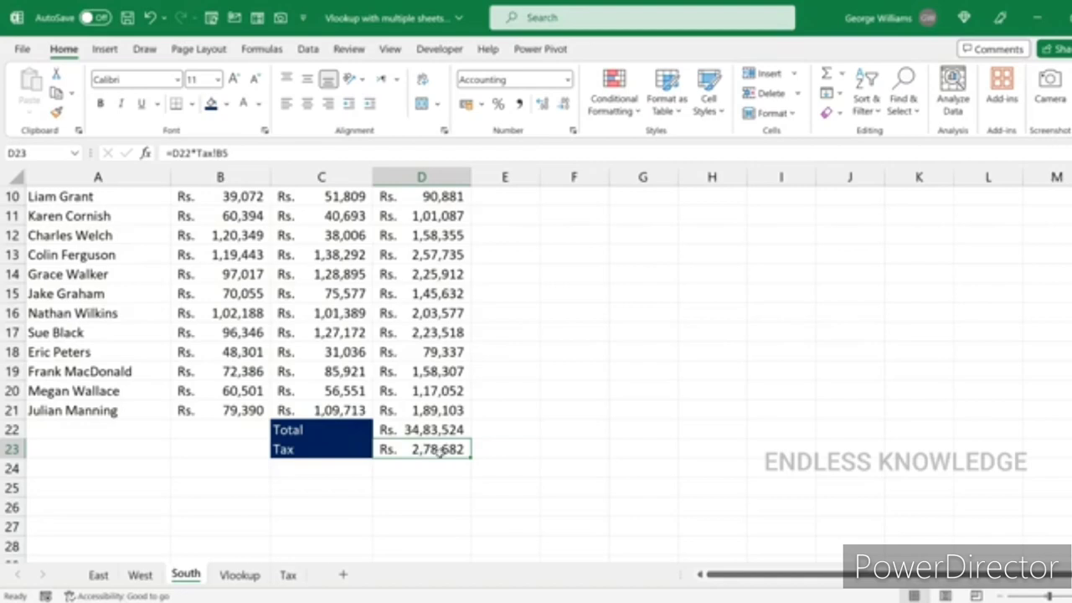
{"action": "left_click", "coordinate": [288, 576]}
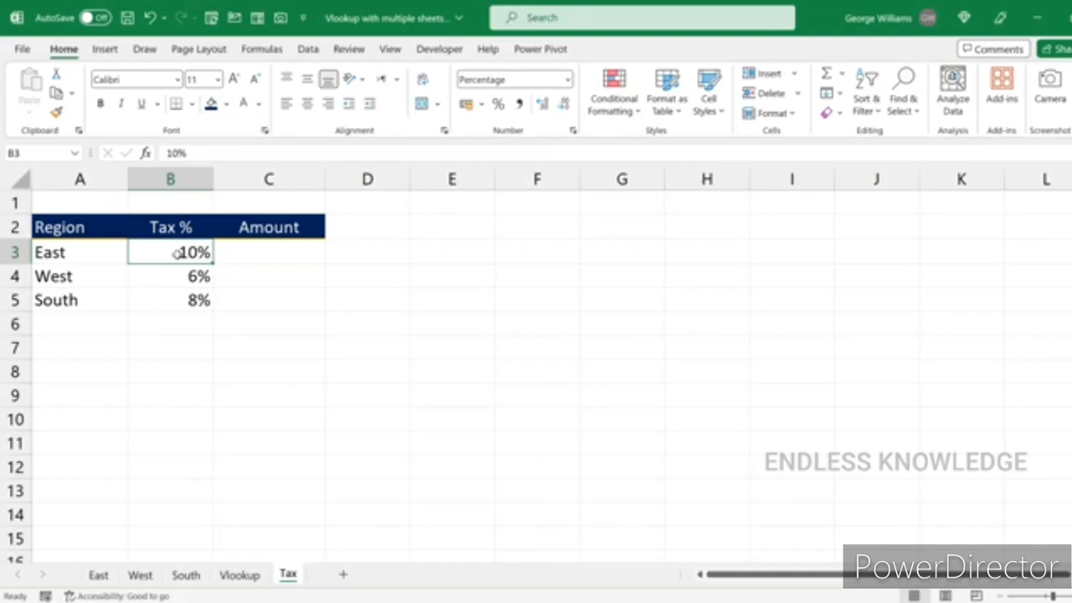
- Capture the East sheet's range A2:B10 with the Camera tool and place the linked picture beside the sales table
{"action": "left_click", "coordinate": [220, 255]}
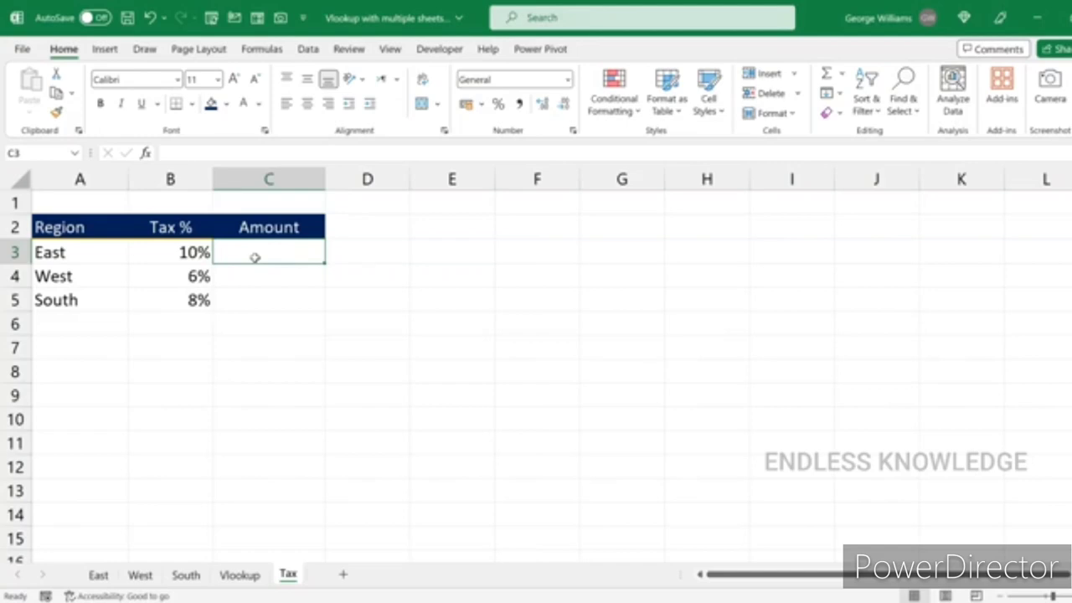
{"action": "left_click", "coordinate": [99, 575]}
{"action": "scroll", "coordinate": [229, 453], "scroll_direction": "up", "scroll_amount": 4}
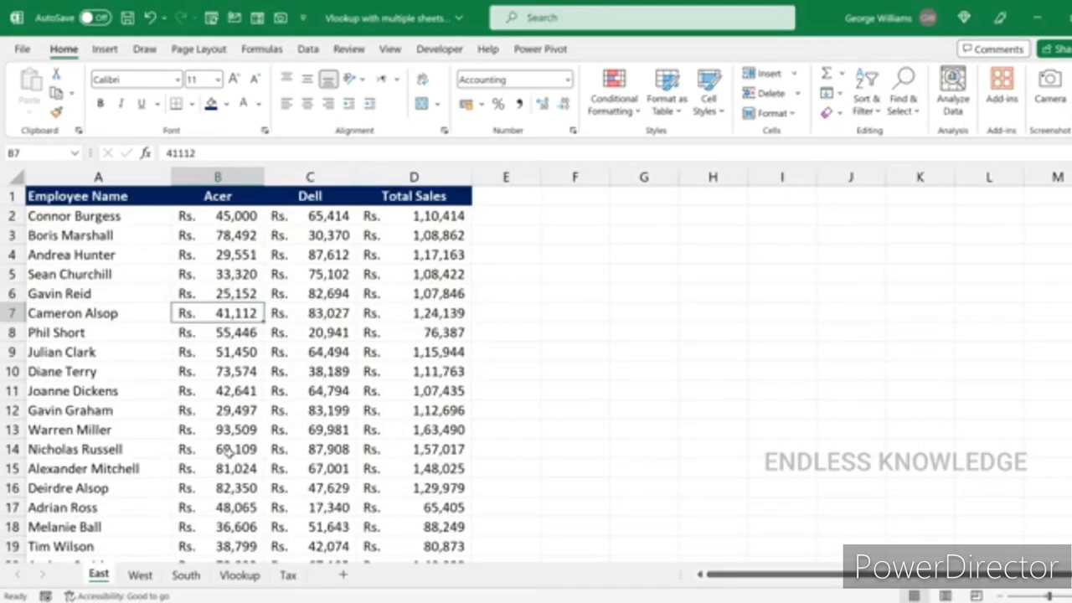
{"action": "left_click_drag", "start_coordinate": [86, 215], "coordinate": [237, 360]}
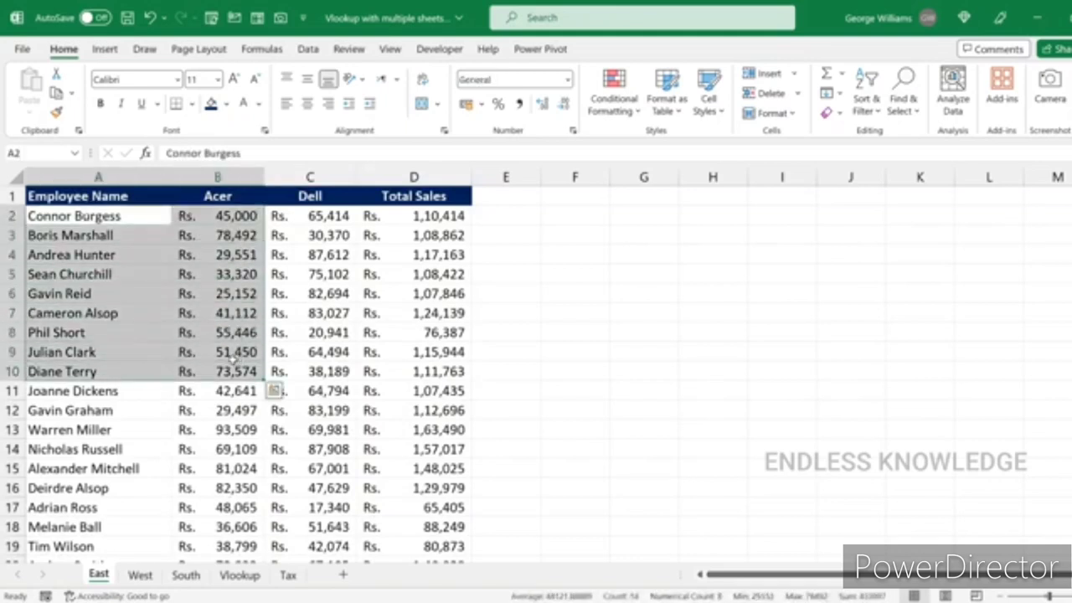
{"action": "left_click", "coordinate": [1050, 84]}
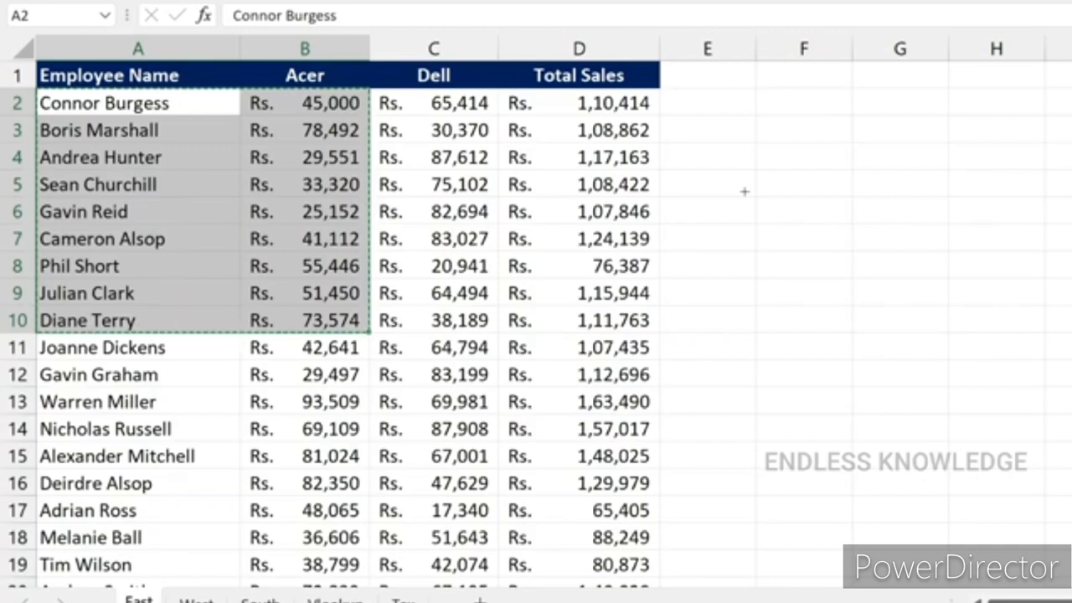
{"action": "key", "text": "alt+h"}
{"action": "key", "text": "v"}
{"action": "key", "text": "i"}
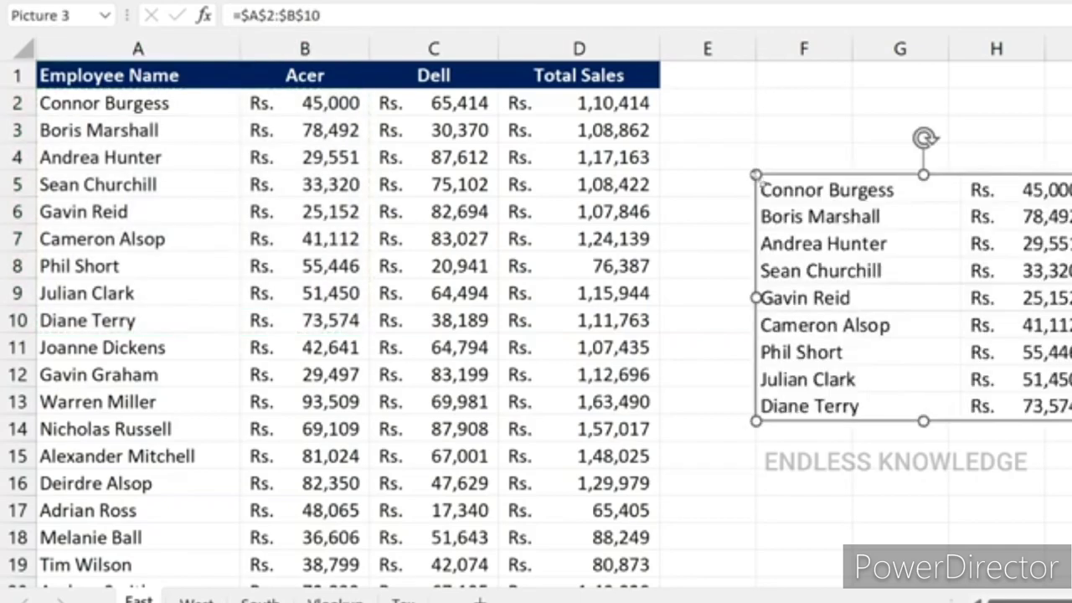
{"action": "left_click_drag", "start_coordinate": [846, 248], "coordinate": [834, 201]}
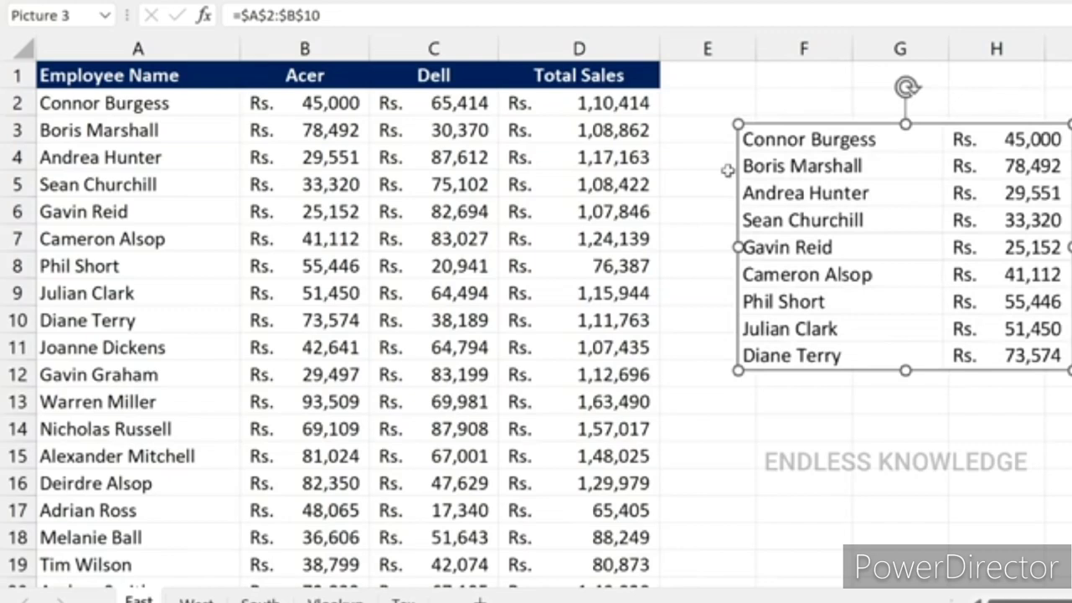
- Set the first employee's Acer sales in B2 of the East sheet to 50000
{"action": "left_click", "coordinate": [310, 102]}
{"action": "type", "text": "50000"}
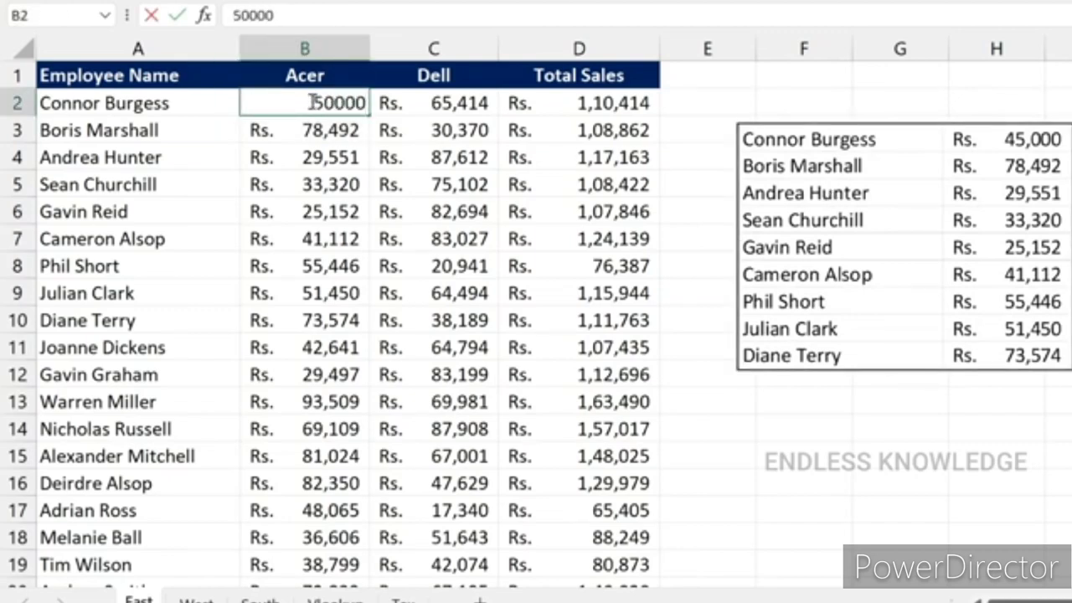
{"action": "key", "text": "Return"}
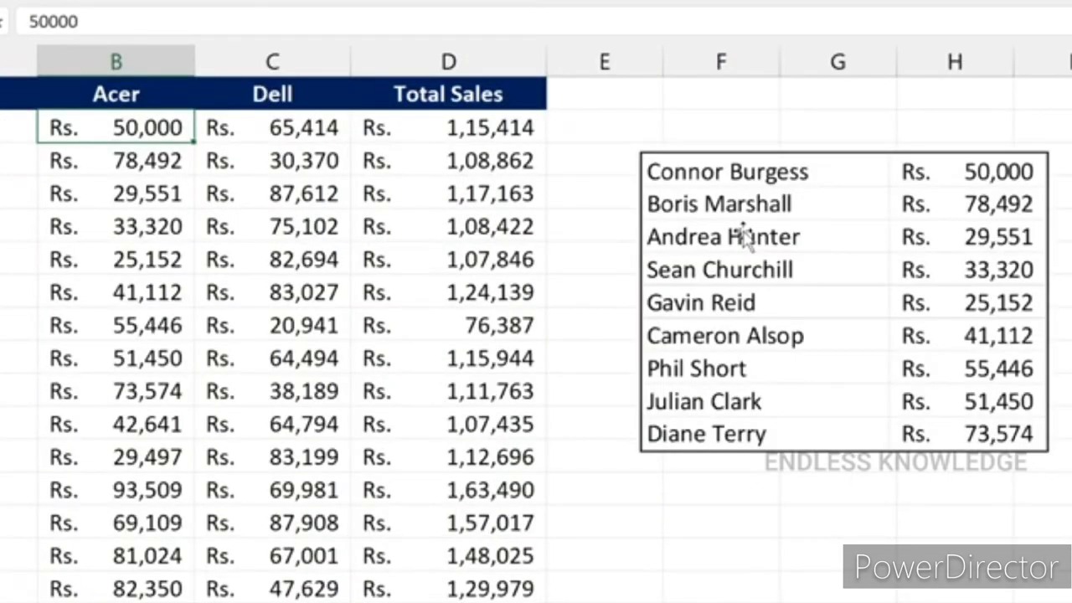
- Delete the picture of A2:B10 and place a linked Camera picture of tax cell D23 beside the East table
{"action": "left_click", "coordinate": [823, 194]}
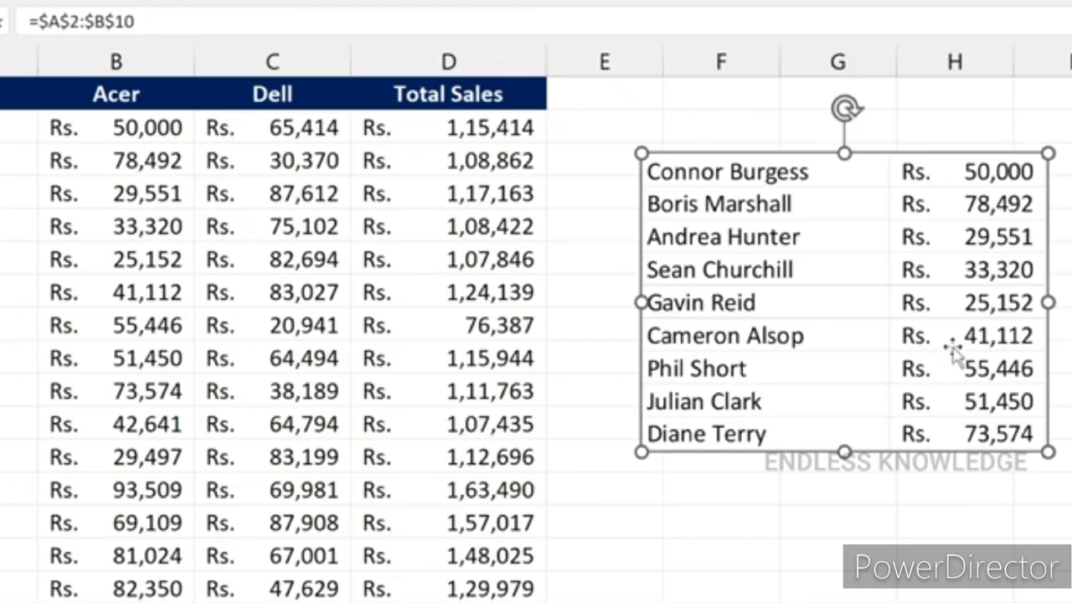
{"action": "key", "text": "Delete"}
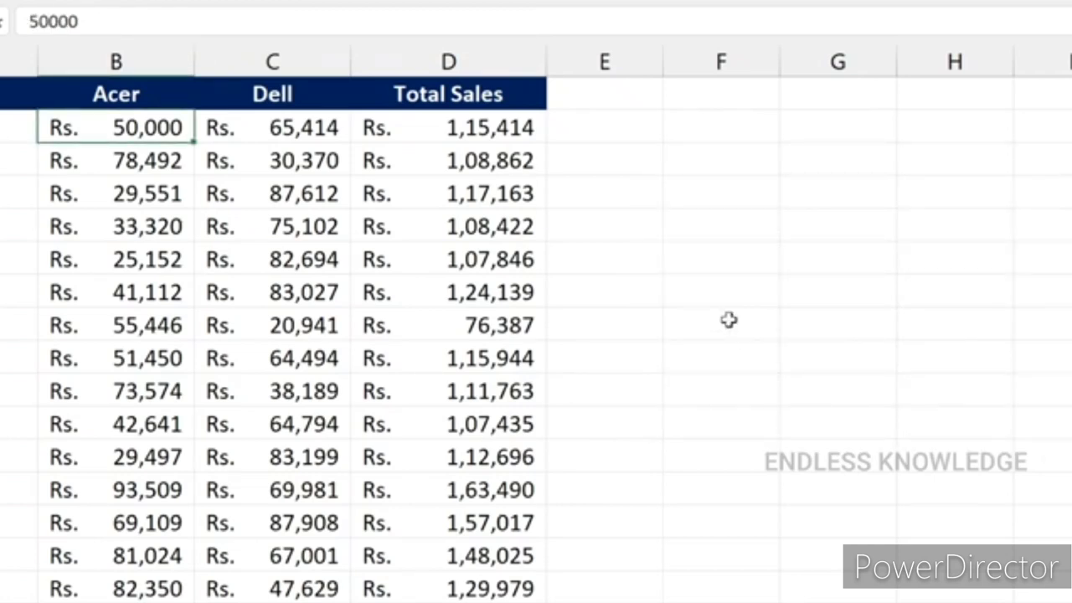
{"action": "scroll", "coordinate": [728, 318], "scroll_direction": "down", "scroll_amount": 3}
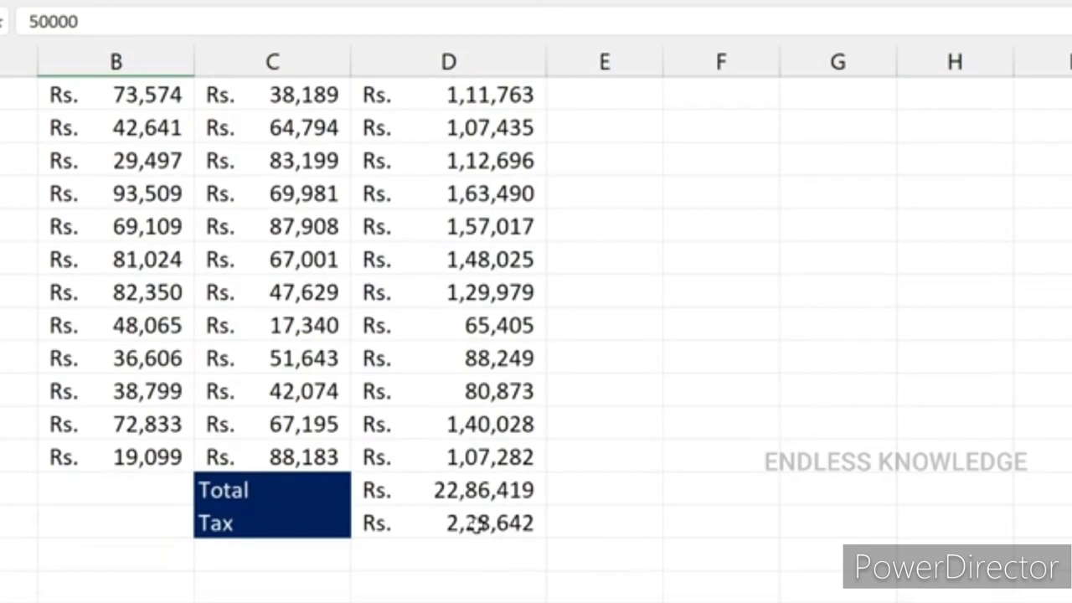
{"action": "left_click", "coordinate": [475, 526]}
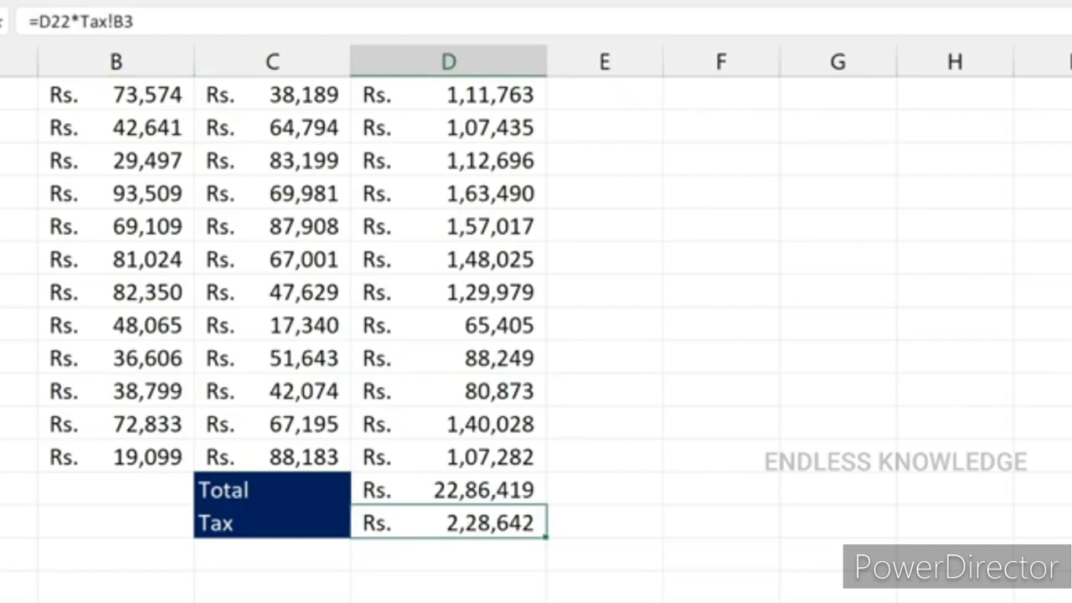
{"action": "key", "text": "ctrl+c"}
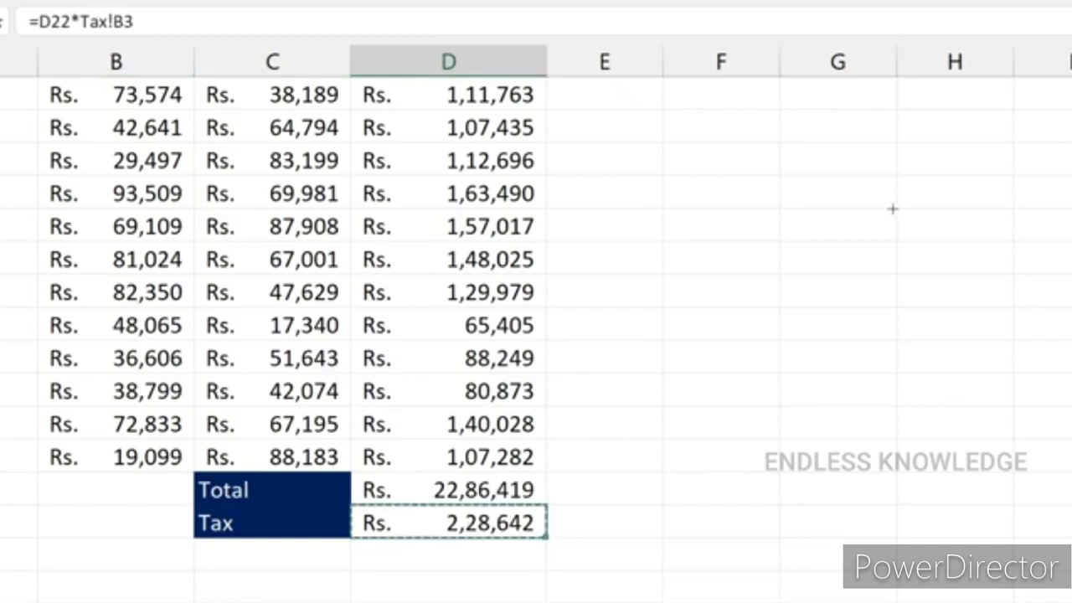
{"action": "left_click", "coordinate": [708, 287]}
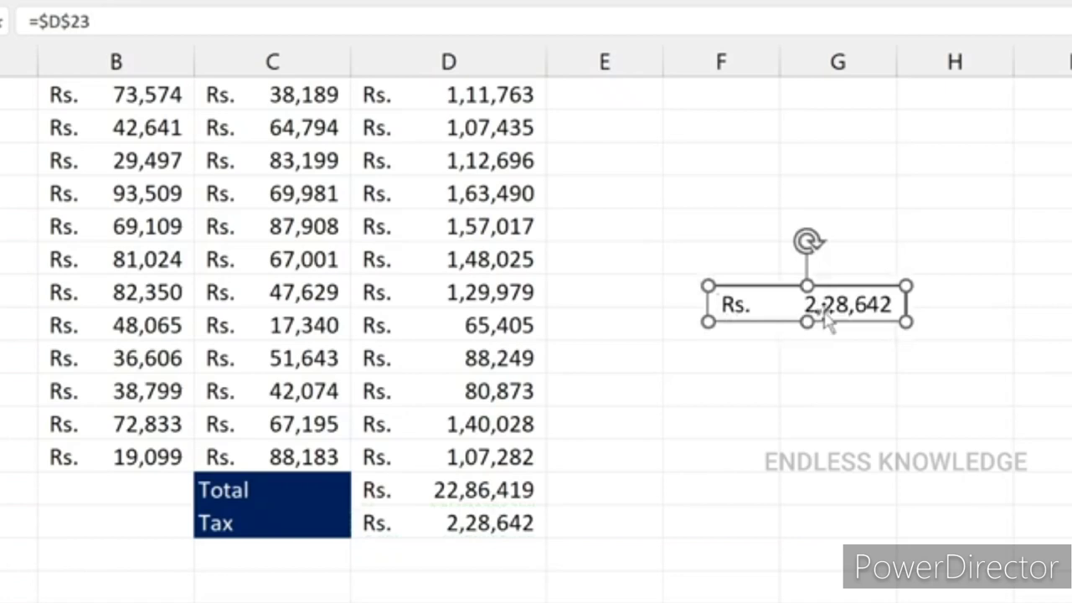
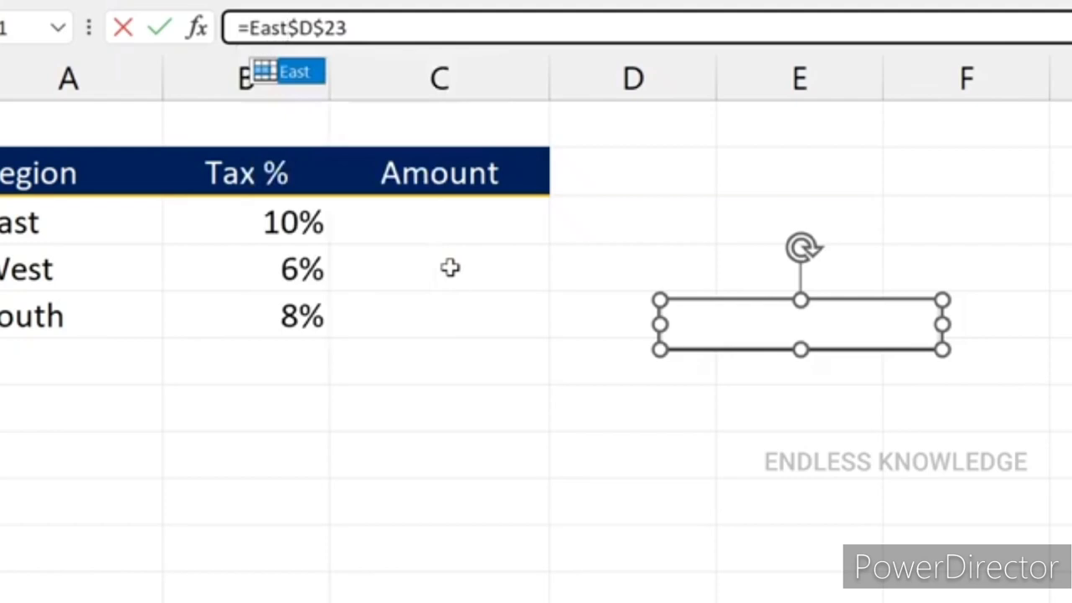
- Link the picture on the Tax sheet to the East sheet's tax cell with =East!$D$23
{"action": "type", "text": "!"}
{"action": "key", "text": "Return"}
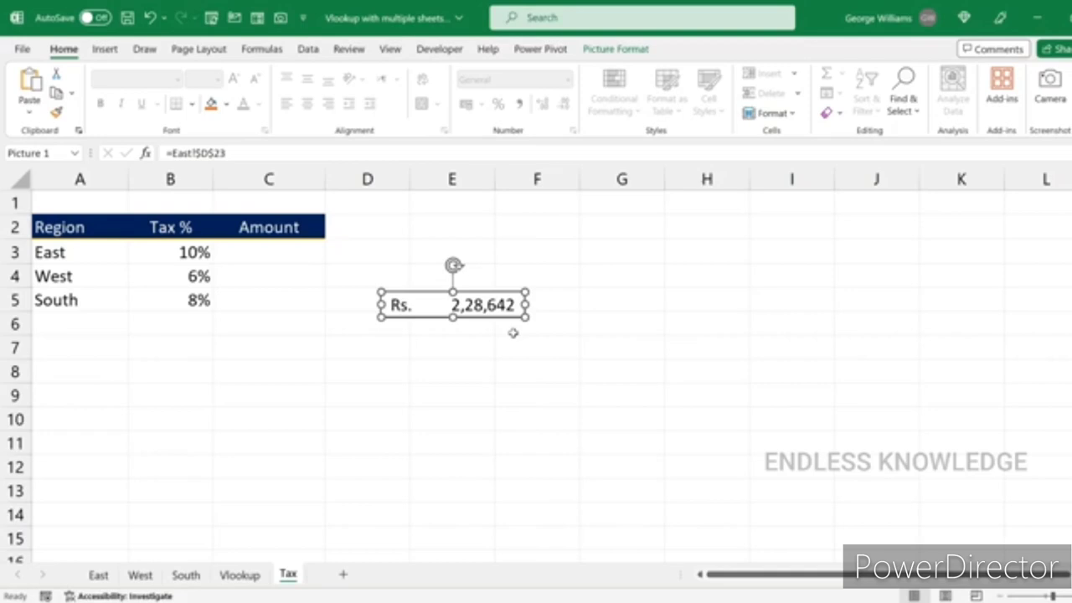
- Delete the linked tax pictures from the Tax and East sheets
{"action": "key", "text": "ctrl+x"}
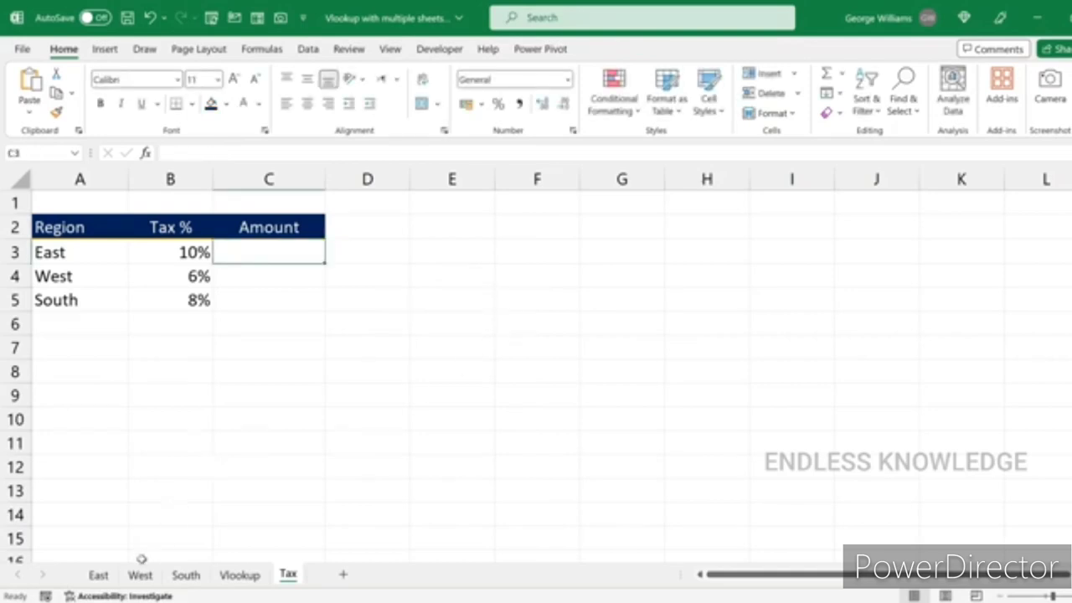
{"action": "left_click", "coordinate": [100, 575]}
{"action": "key", "text": "ctrl+v"}
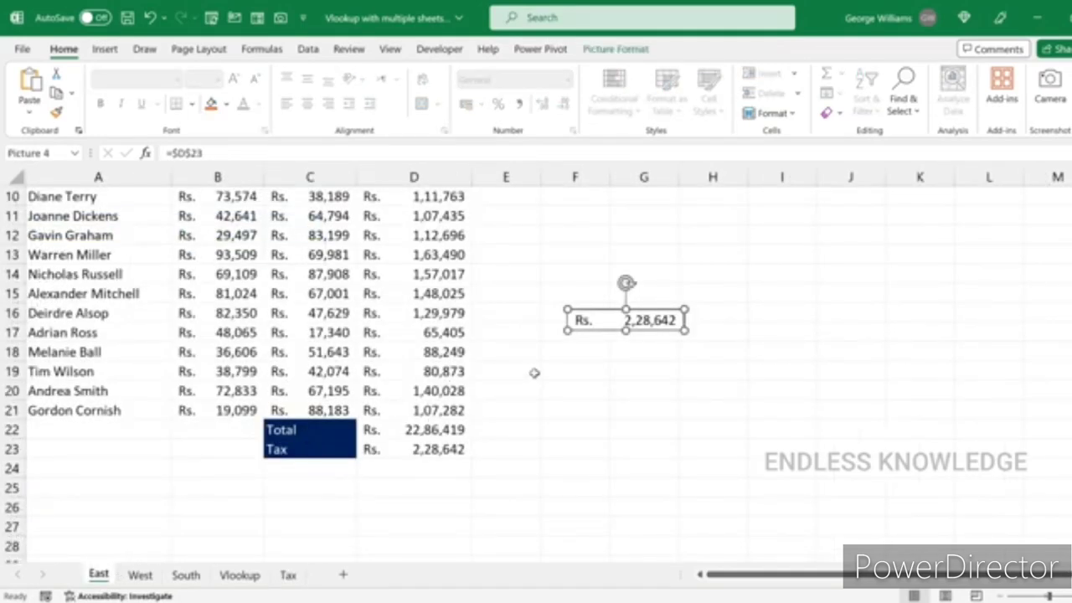
{"action": "key", "text": "Delete"}
- Capture tax cell D23 of the East sheet with the Camera tool and place its linked picture over C3 of the Tax sheet
{"action": "left_click", "coordinate": [1050, 83]}
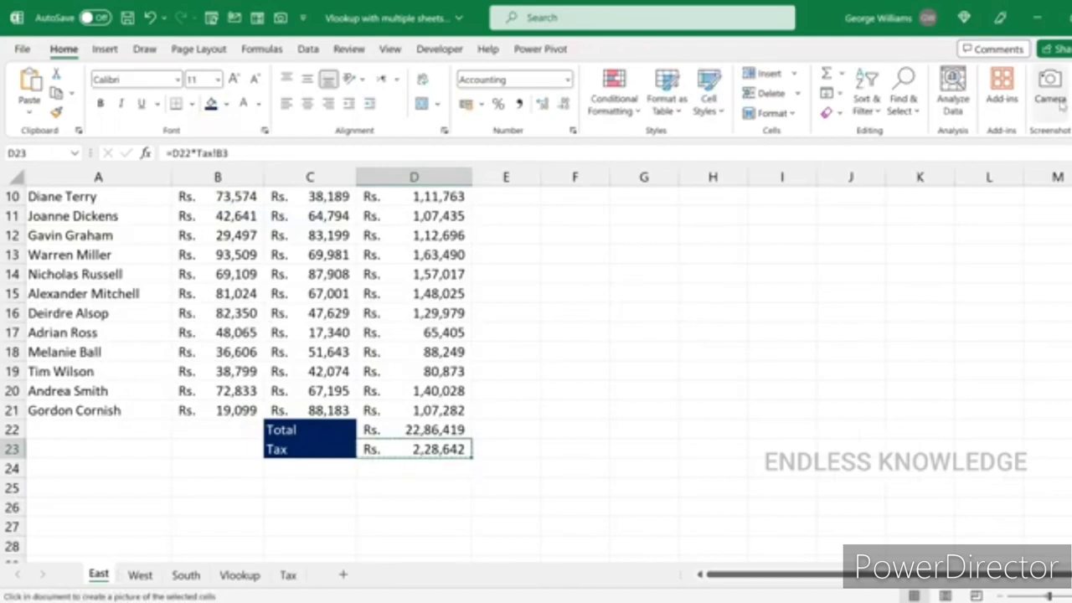
{"action": "left_click", "coordinate": [288, 576]}
{"action": "left_click", "coordinate": [330, 273]}
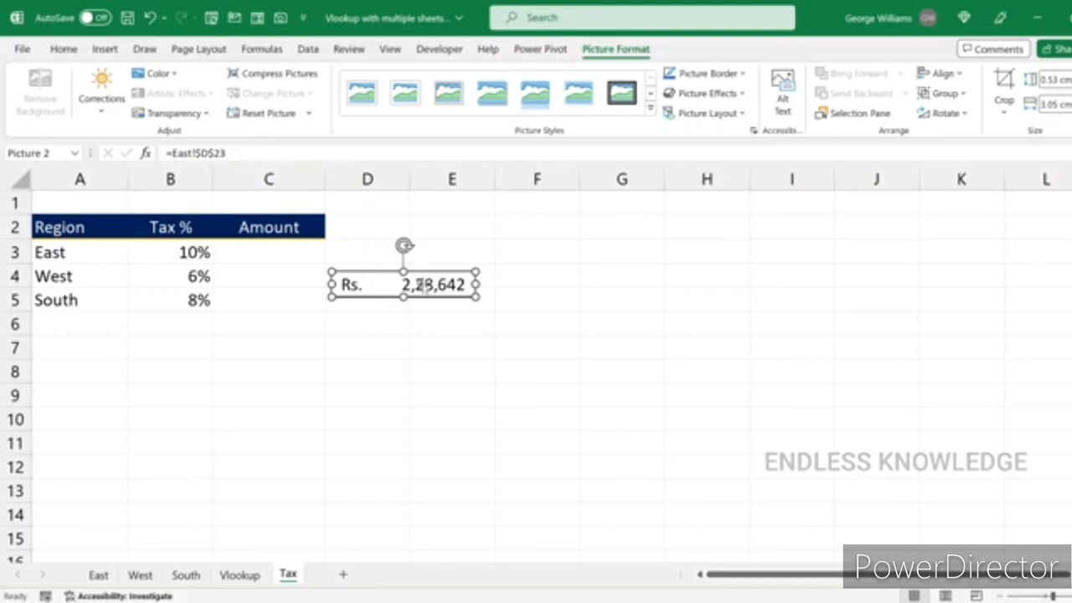
{"action": "left_click_drag", "start_coordinate": [419, 285], "coordinate": [300, 252]}
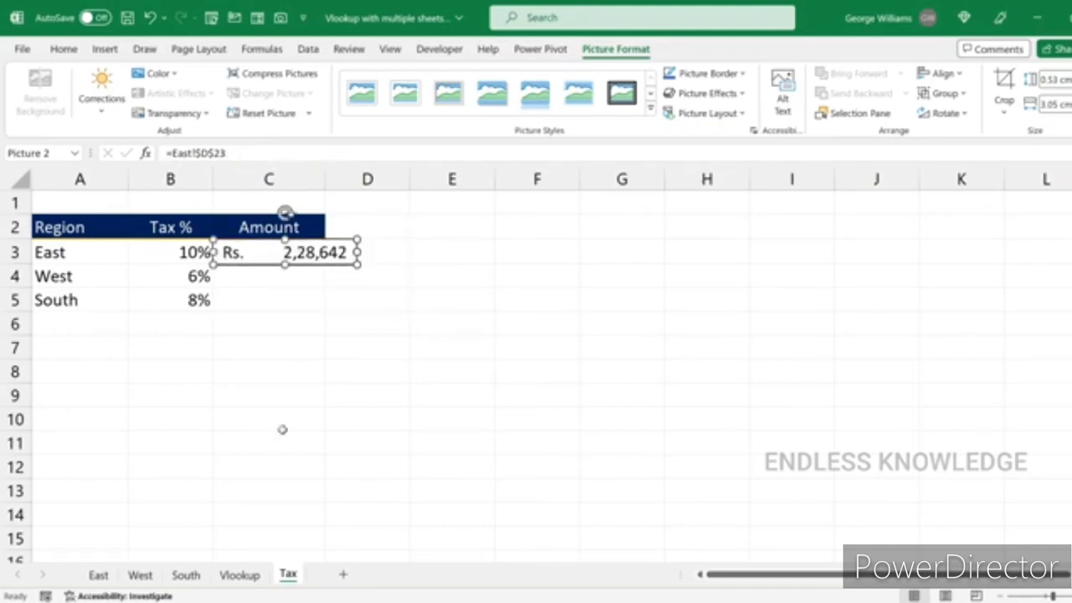
- Place a linked Camera picture of the West sheet's D23 over C4 of the Tax sheet and widen it to match the East picture
{"action": "left_click", "coordinate": [140, 574]}
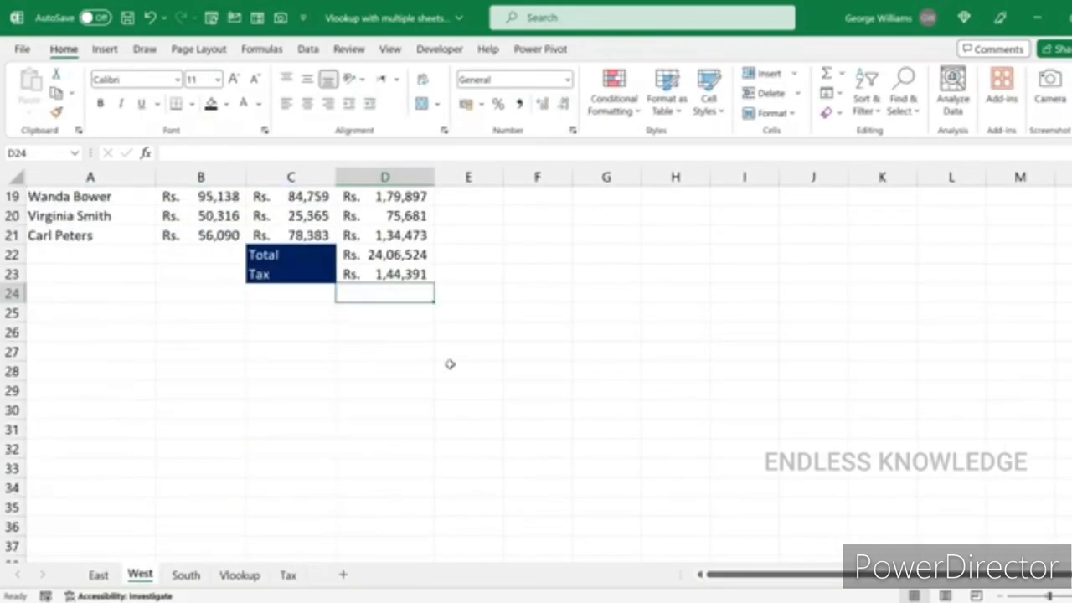
{"action": "left_click", "coordinate": [394, 274]}
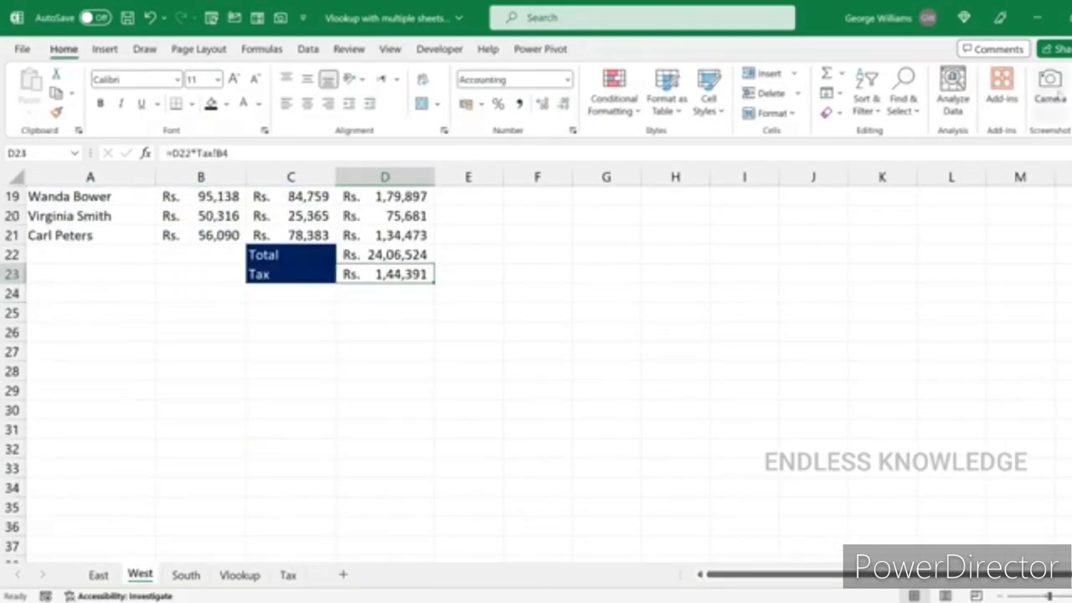
{"action": "left_click", "coordinate": [1050, 84]}
{"action": "left_click", "coordinate": [288, 575]}
{"action": "left_click", "coordinate": [289, 344]}
{"action": "left_click_drag", "start_coordinate": [314, 347], "coordinate": [251, 275]}
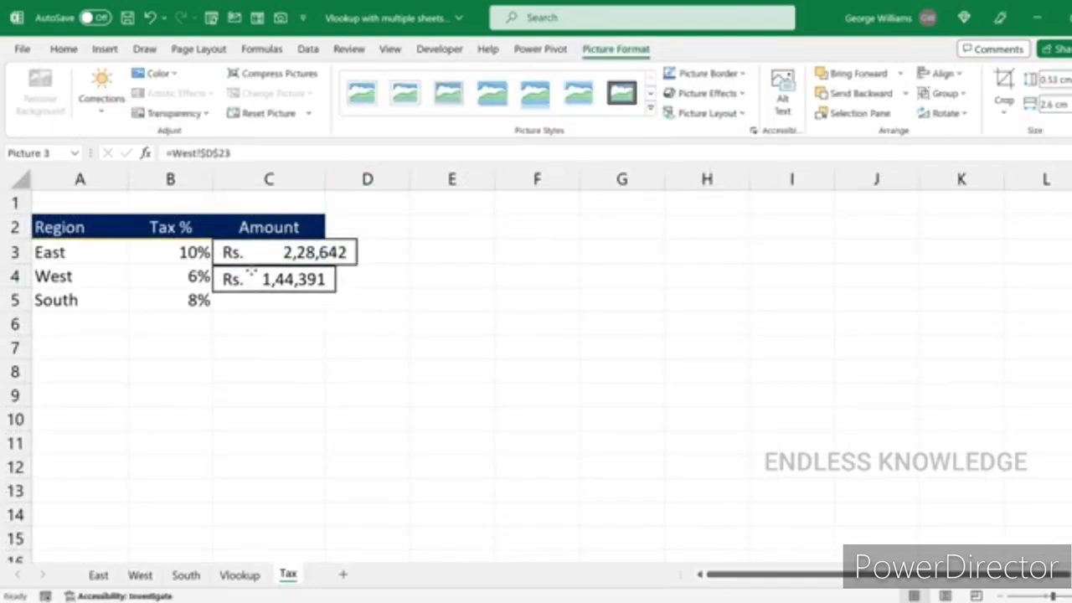
{"action": "left_click", "coordinate": [251, 275]}
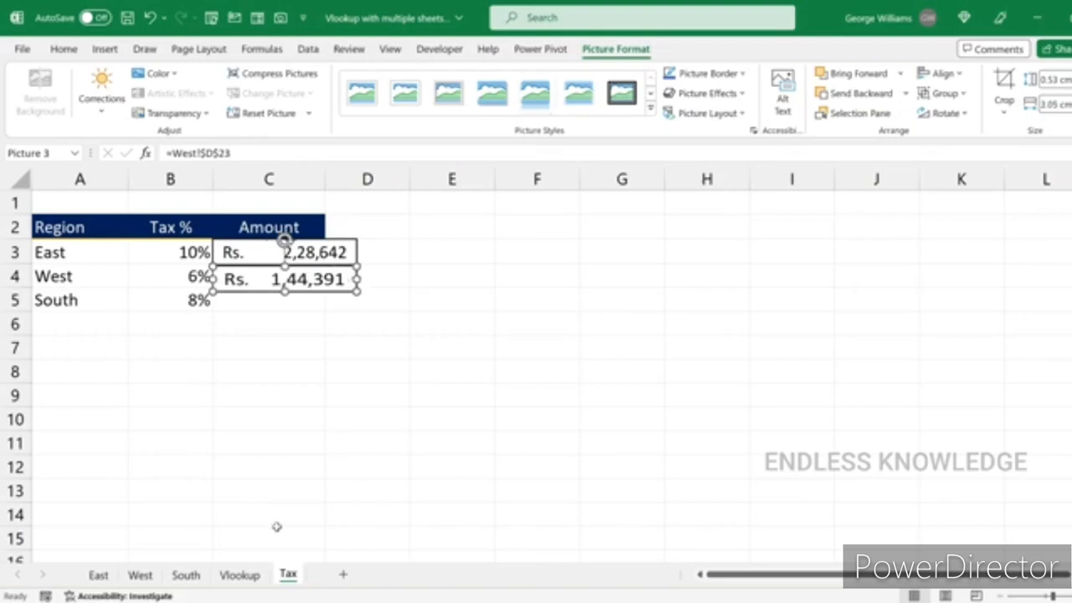
- Place a linked Camera picture of the South sheet's D23 over C5 of the Tax sheet, matching the other pictures' width
{"action": "left_click", "coordinate": [186, 575]}
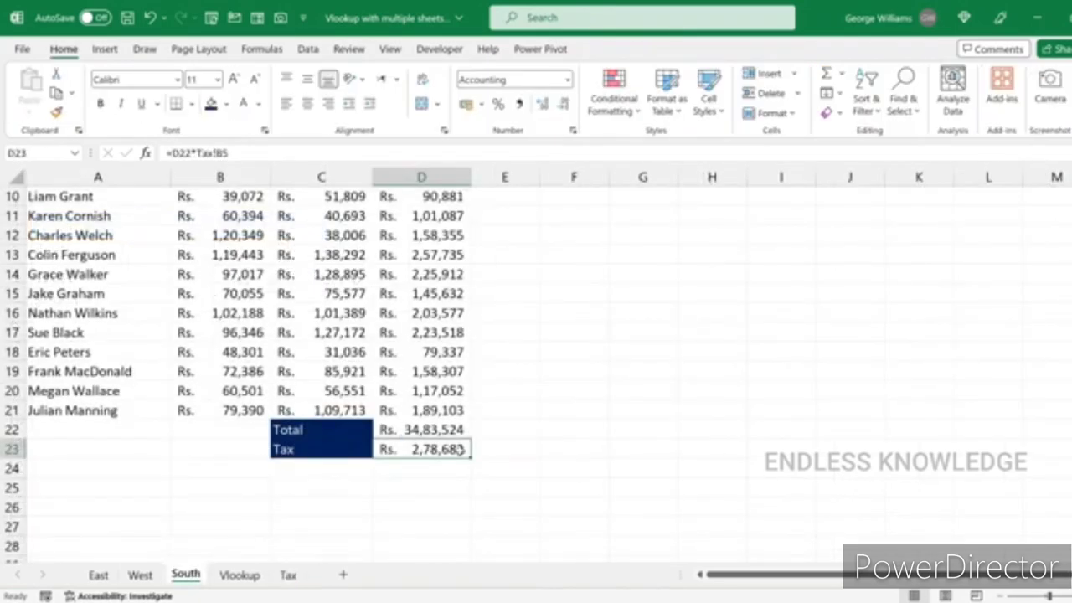
{"action": "left_click", "coordinate": [1050, 86]}
{"action": "left_click", "coordinate": [287, 574]}
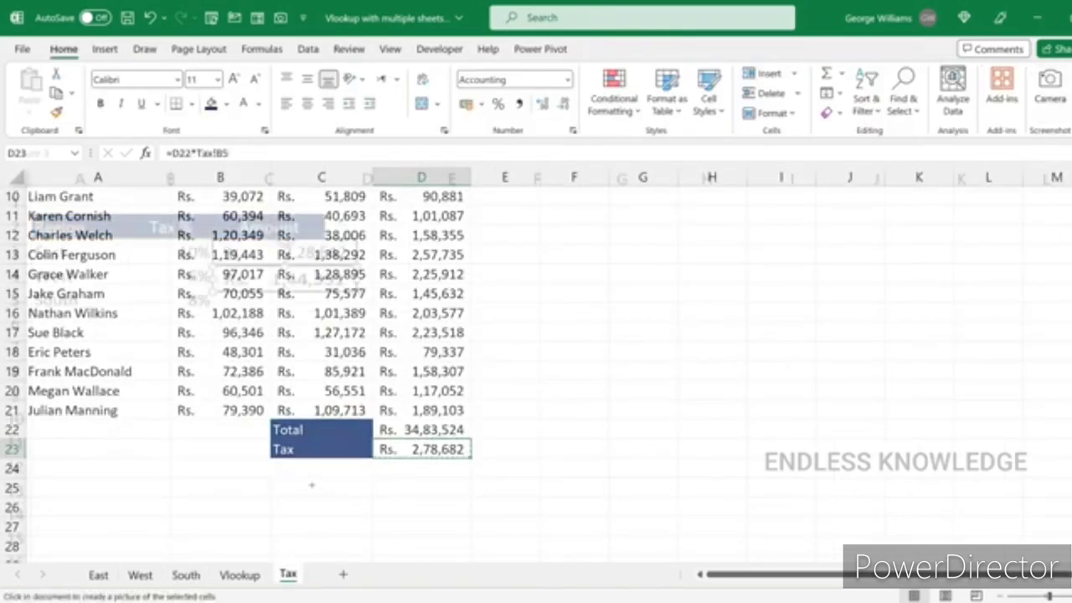
{"action": "left_click", "coordinate": [300, 329]}
{"action": "left_click_drag", "start_coordinate": [340, 344], "coordinate": [258, 306]}
{"action": "key", "text": "Escape"}
{"action": "scroll", "coordinate": [258, 307], "scroll_direction": "up", "scroll_amount": 4}
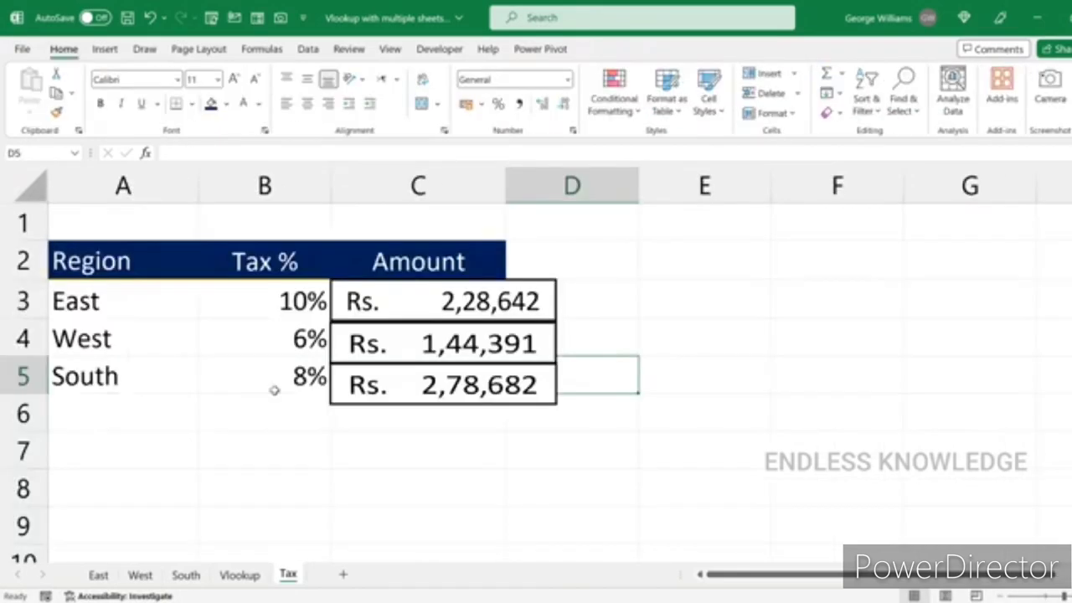
- Set the tax percentages on the Tax sheet to 5% for East, 8% for West and 10% for South
{"action": "left_click", "coordinate": [262, 310]}
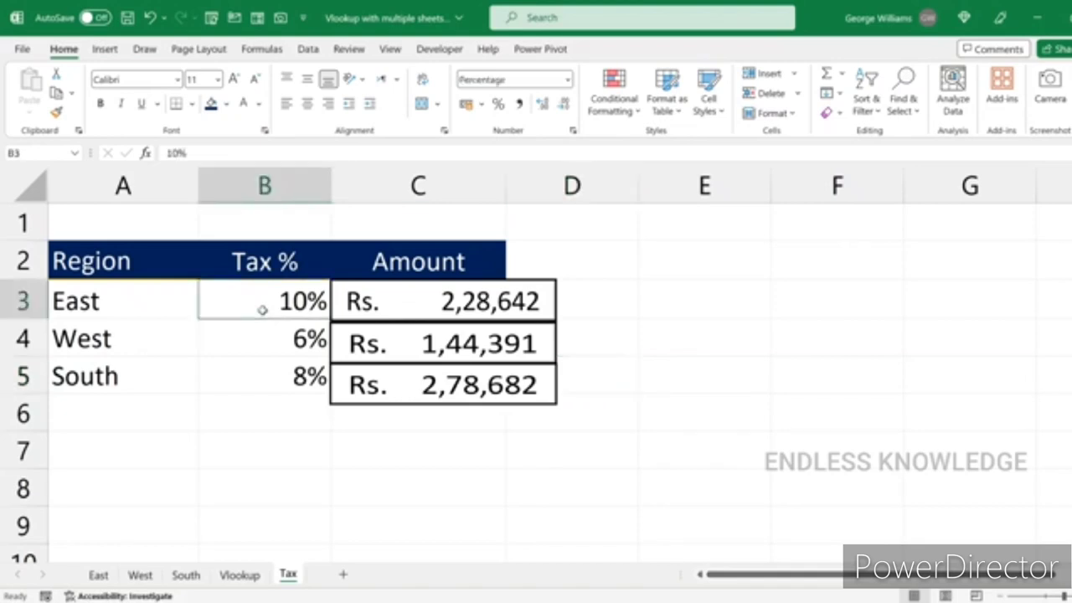
{"action": "type", "text": "5"}
{"action": "key", "text": "Return"}
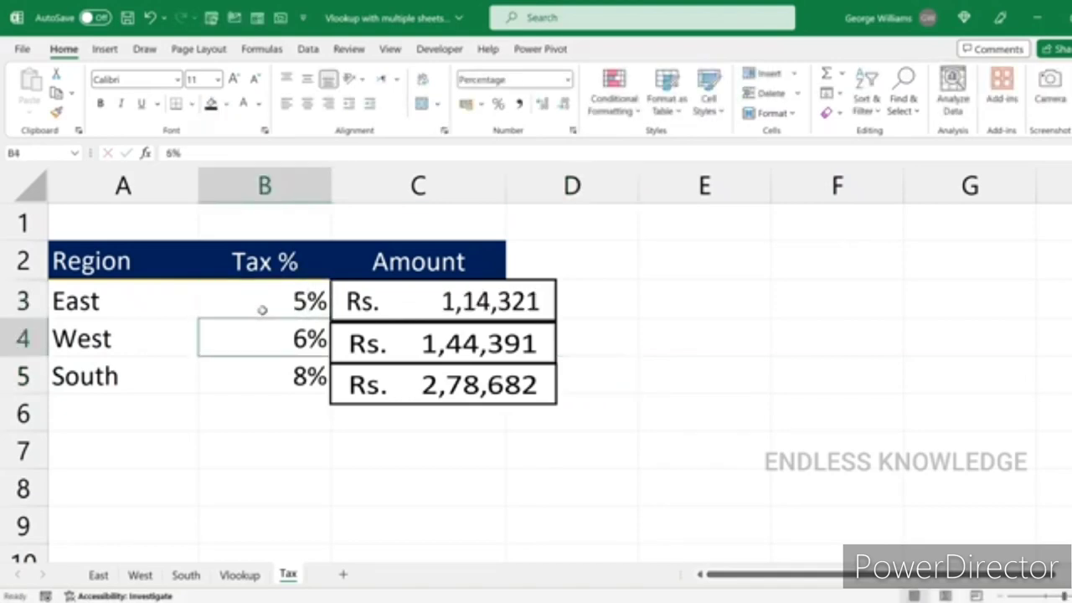
{"action": "type", "text": "8"}
{"action": "key", "text": "Return"}
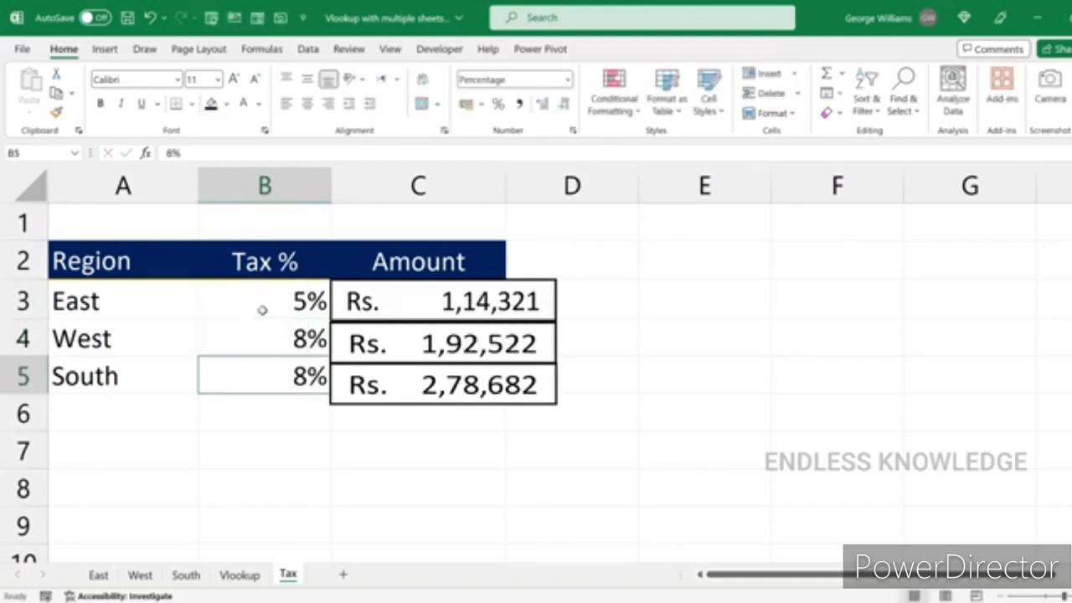
{"action": "type", "text": "10"}
{"action": "key", "text": "Up"}
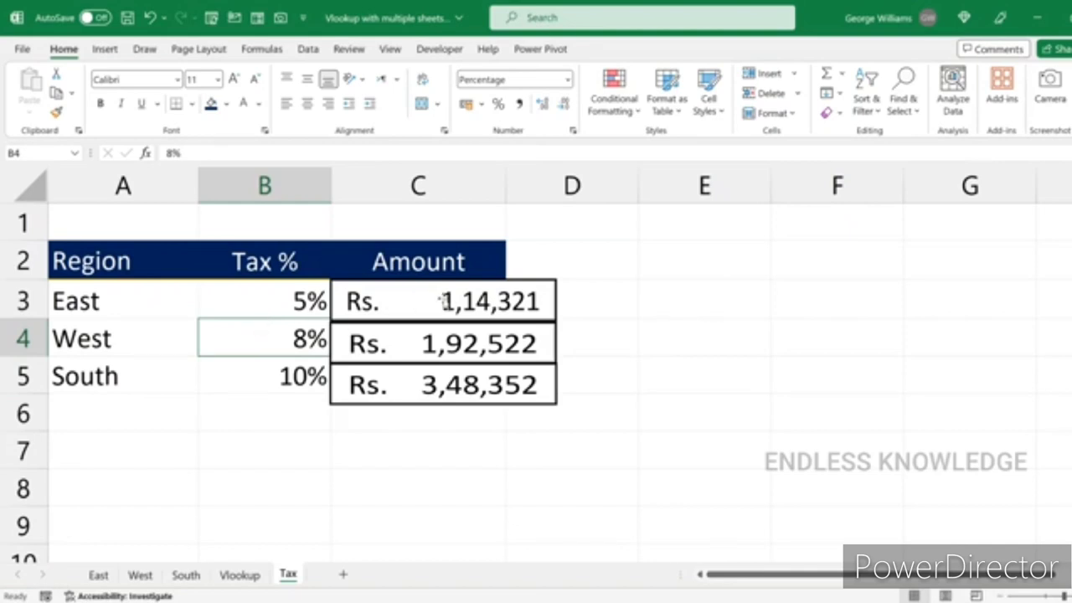
- Follow the East amount picture to its source cell D23 on the East sheet and return to the Tax sheet
{"action": "left_click", "coordinate": [527, 303]}
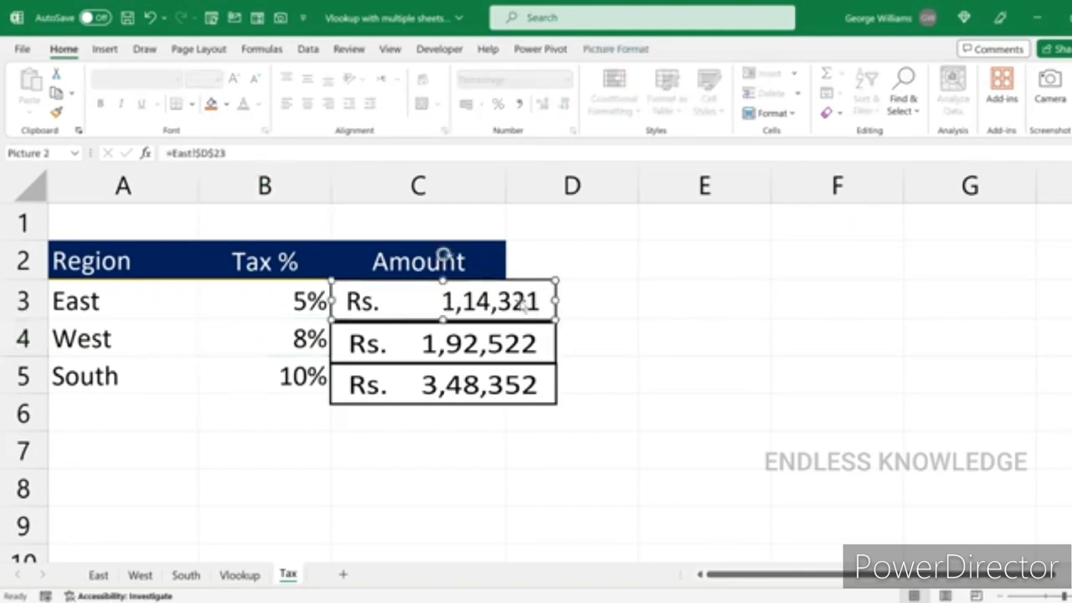
{"action": "double_click", "coordinate": [521, 303]}
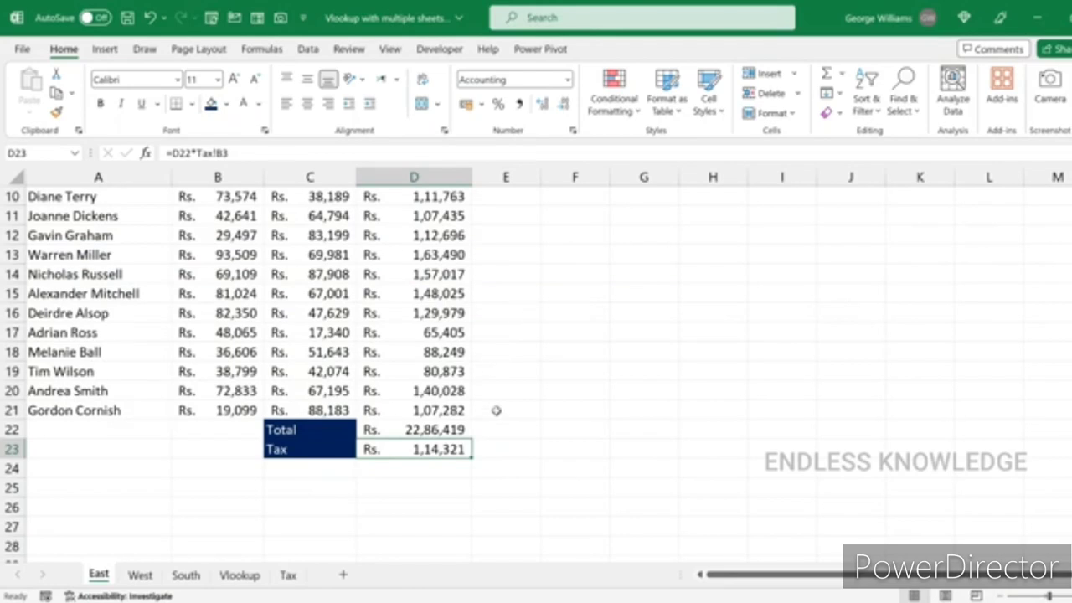
{"action": "left_click", "coordinate": [287, 575]}
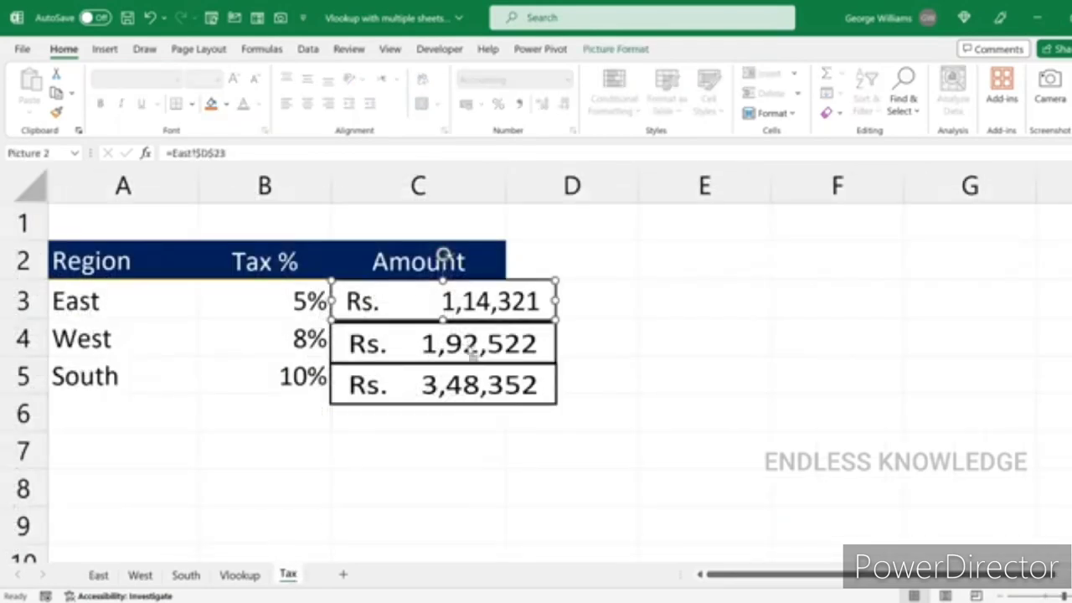
- Try to take a Camera picture of the non-adjacent ranges A2:B3 and A5:B7 on the East sheet
{"action": "scroll", "coordinate": [470, 348], "scroll_direction": "down", "scroll_amount": 4}
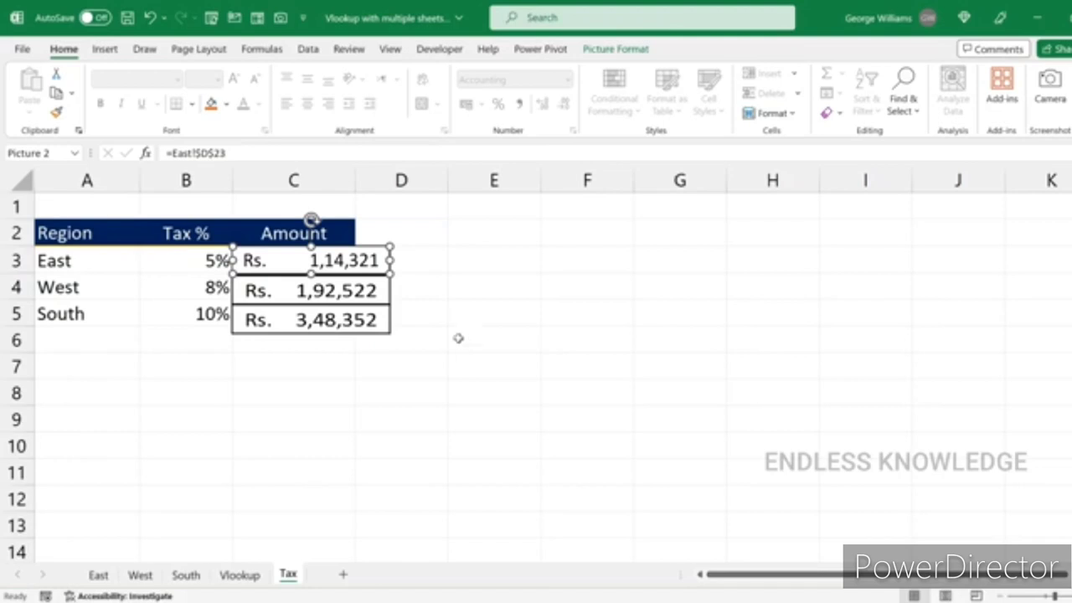
{"action": "left_click", "coordinate": [353, 295]}
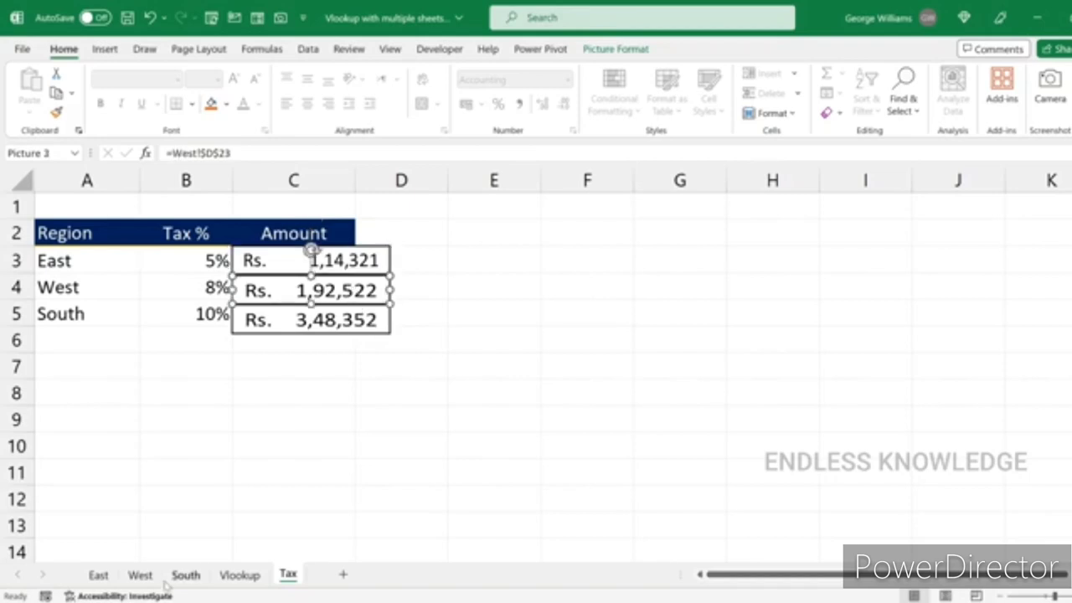
{"action": "left_click", "coordinate": [98, 576]}
{"action": "scroll", "coordinate": [176, 360], "scroll_direction": "up", "scroll_amount": 3}
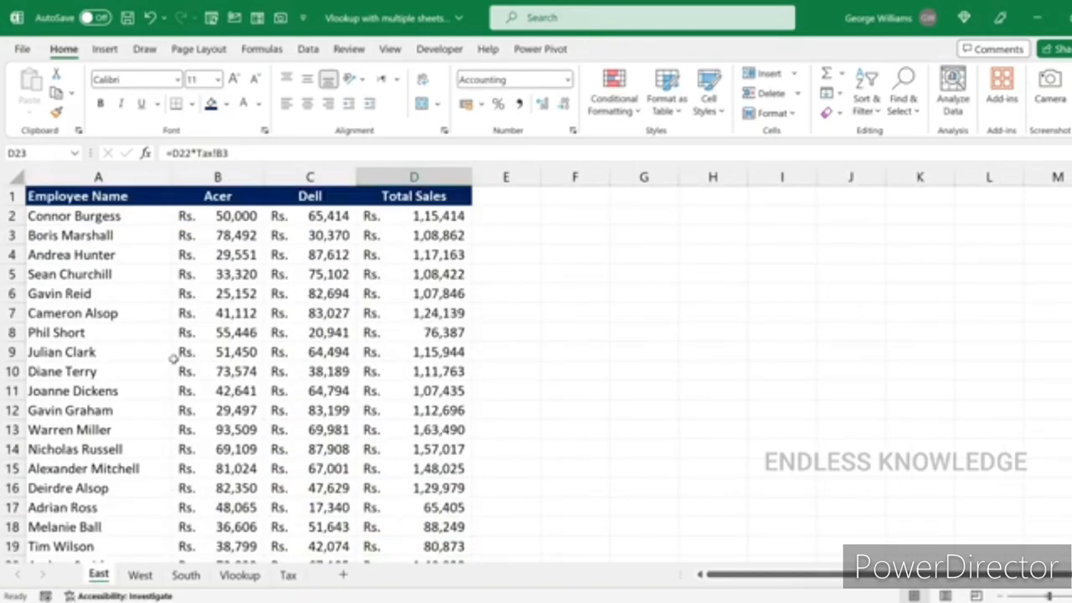
{"action": "left_click_drag", "start_coordinate": [134, 218], "coordinate": [242, 369]}
{"action": "left_click_drag", "start_coordinate": [133, 213], "coordinate": [226, 371]}
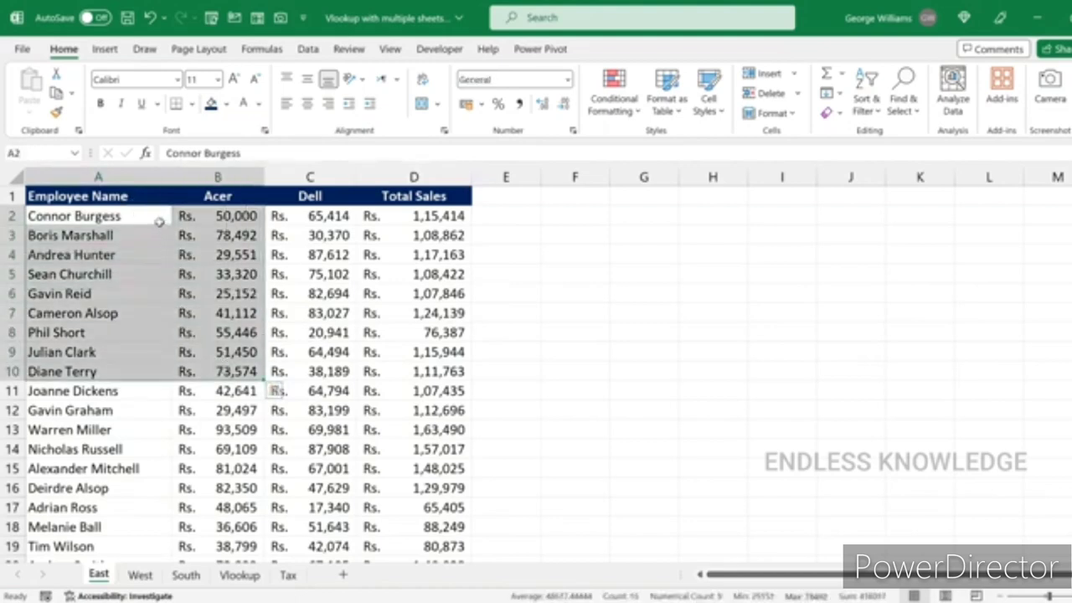
{"action": "left_click_drag", "start_coordinate": [148, 219], "coordinate": [209, 235]}
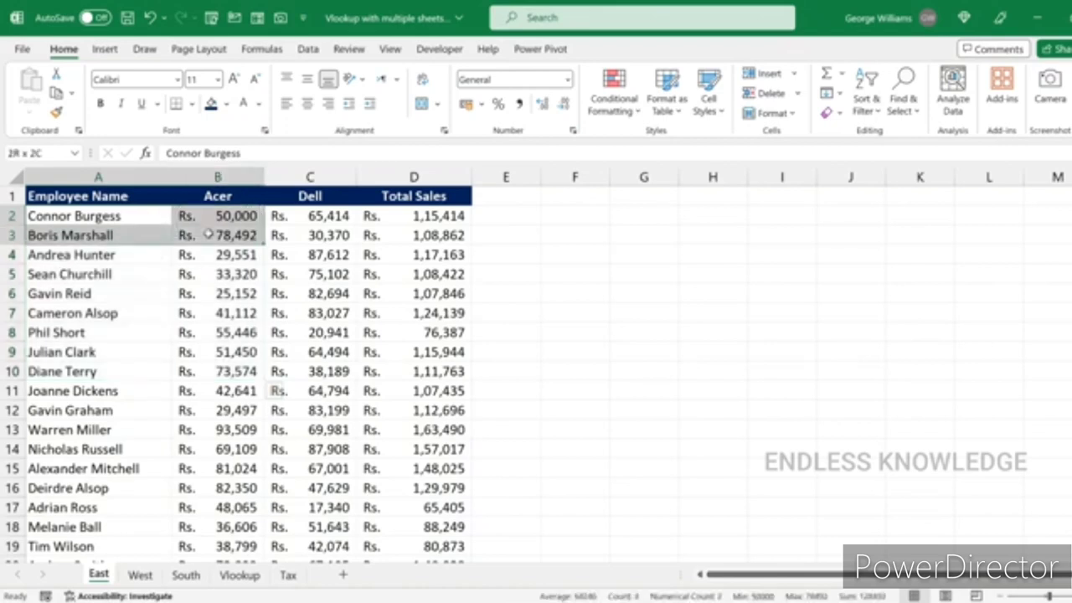
{"action": "left_click_drag", "start_coordinate": [101, 277], "coordinate": [213, 321]}
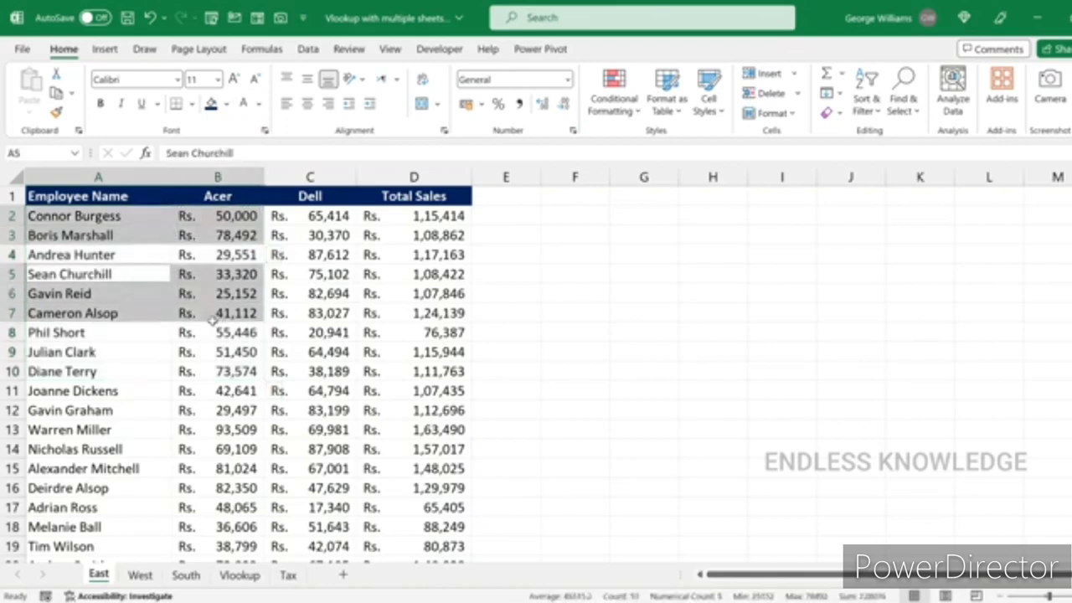
{"action": "left_click", "coordinate": [1049, 91]}
{"action": "left_click", "coordinate": [577, 339]}
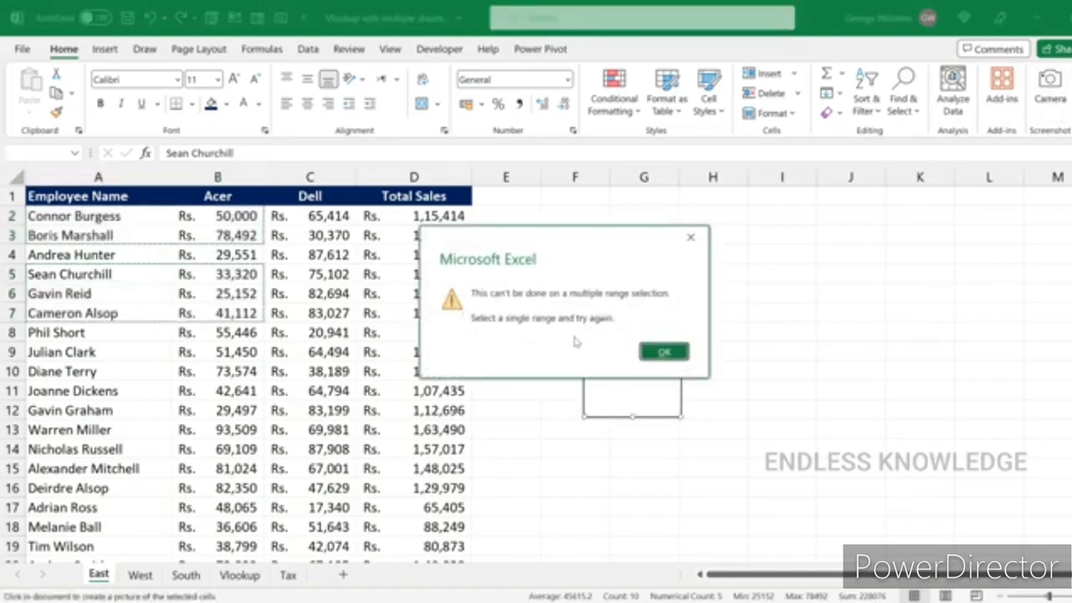
{"action": "left_click", "coordinate": [662, 355]}
{"action": "left_click_drag", "start_coordinate": [110, 215], "coordinate": [272, 466]}
{"action": "left_click_drag", "start_coordinate": [100, 220], "coordinate": [324, 452]}
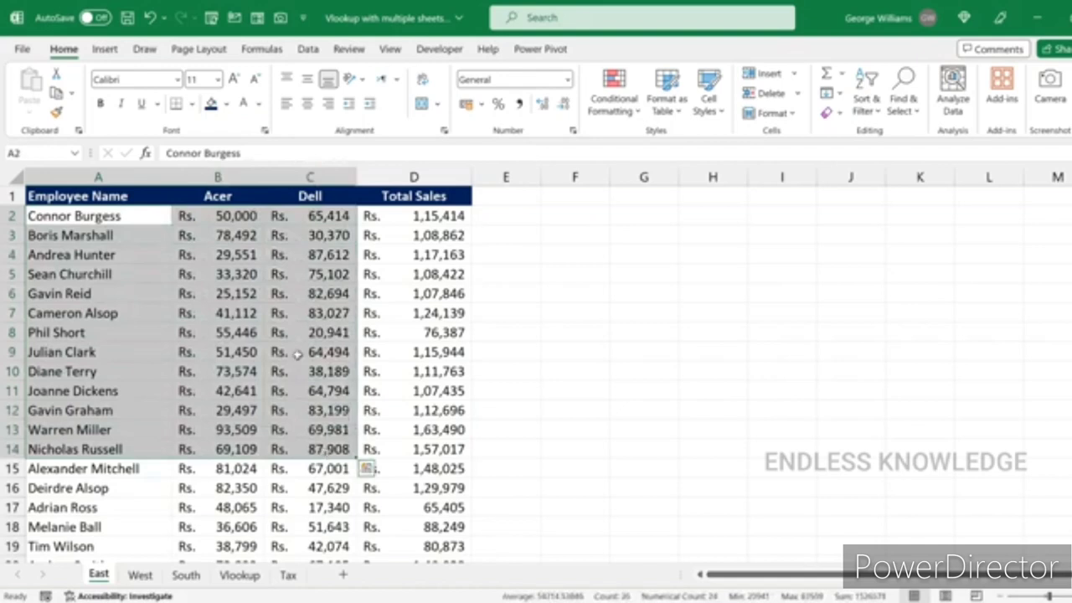
{"action": "left_click", "coordinate": [304, 313]}
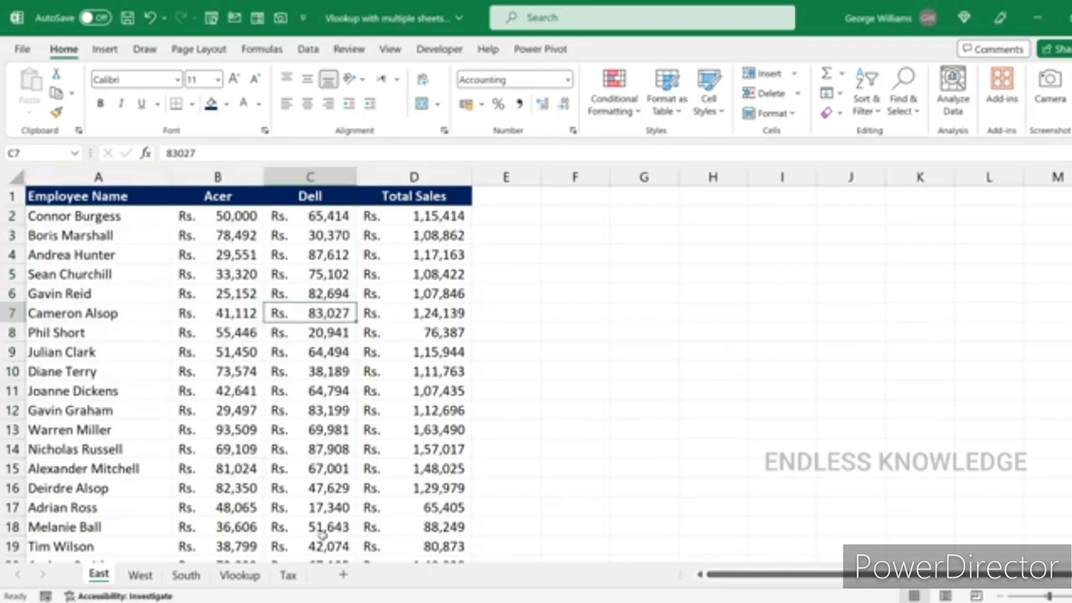
- Move the three linked amount pictures together on the Tax sheet out of column C and over columns D and E
{"action": "left_click", "coordinate": [288, 576]}
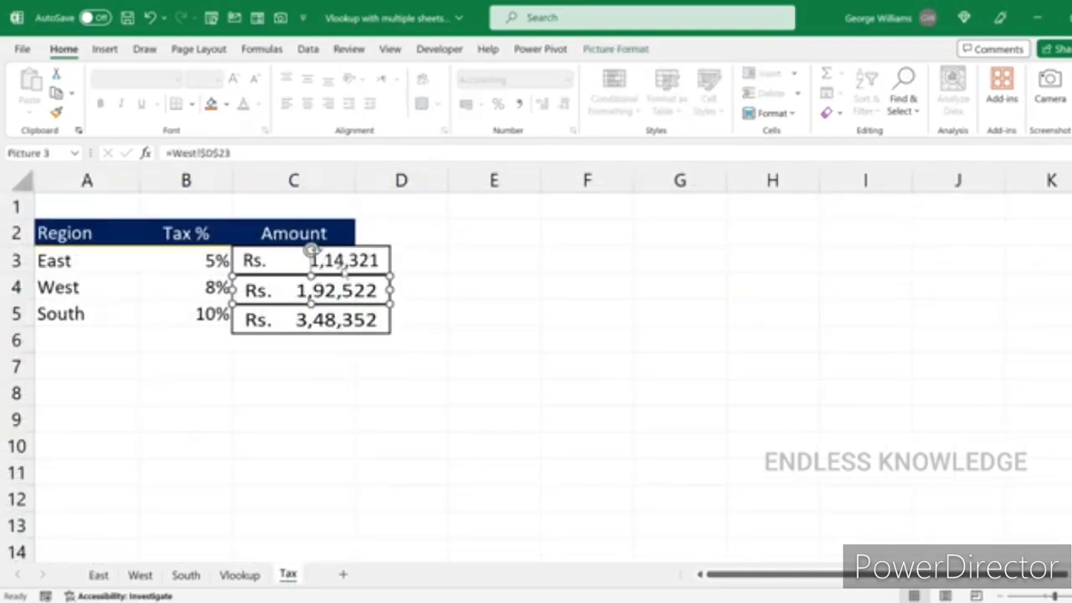
{"action": "left_click", "coordinate": [343, 266]}
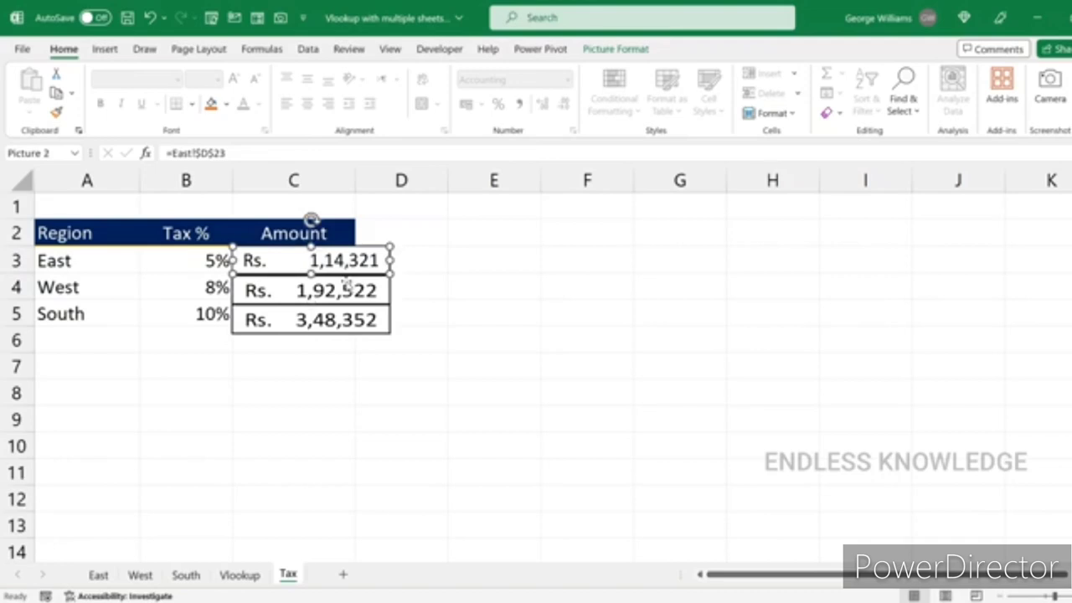
{"action": "left_click", "coordinate": [348, 289], "text": "ctrl"}
{"action": "left_click", "coordinate": [341, 315], "text": "ctrl"}
{"action": "left_click_drag", "start_coordinate": [339, 316], "coordinate": [507, 320]}
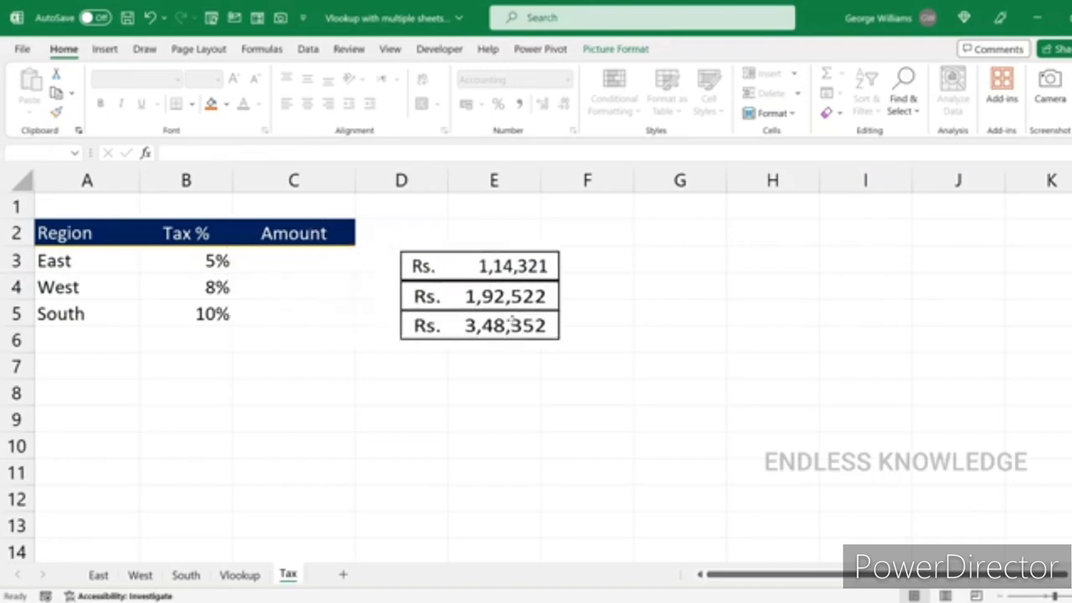
- Link cell C3 of the Tax sheet to the East sheet's tax amount with the formula =East!D23
{"action": "left_click", "coordinate": [319, 266]}
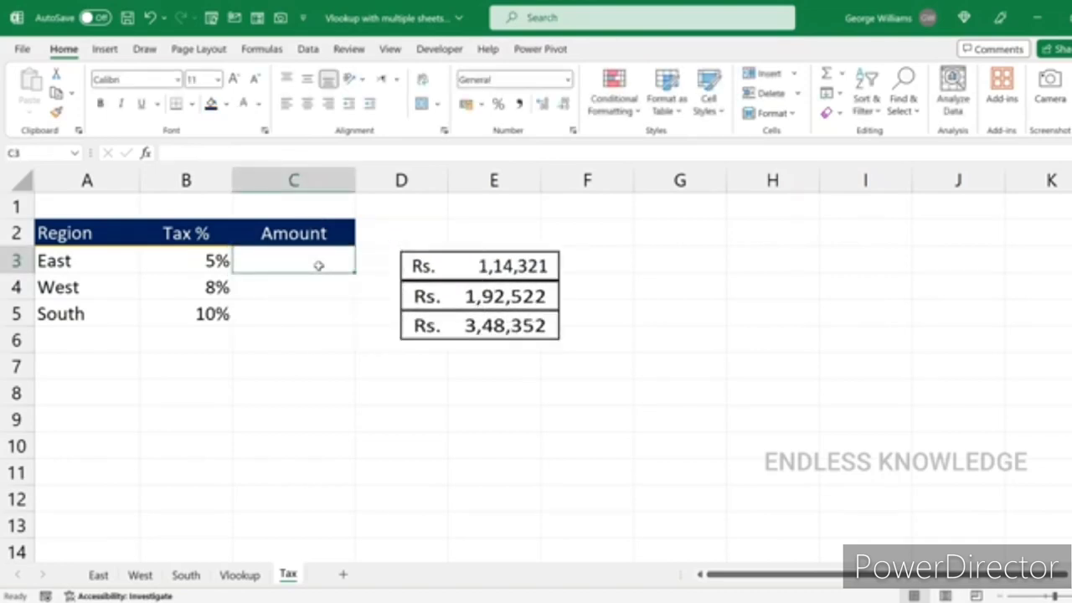
{"action": "type", "text": "="}
{"action": "left_click", "coordinate": [99, 575]}
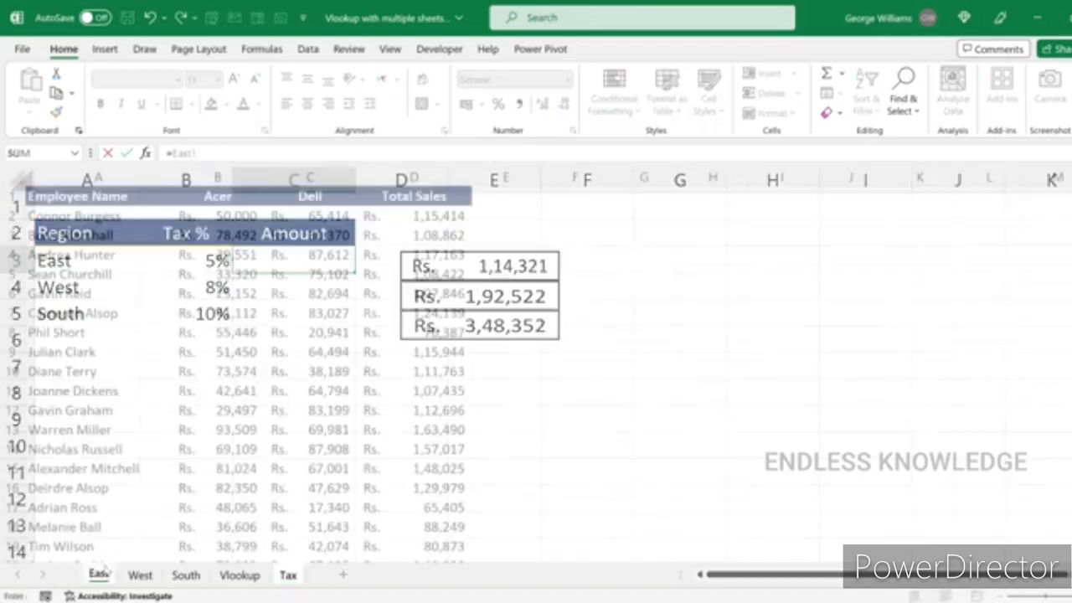
{"action": "scroll", "coordinate": [394, 447], "scroll_direction": "down", "scroll_amount": 4}
{"action": "left_click", "coordinate": [436, 277]}
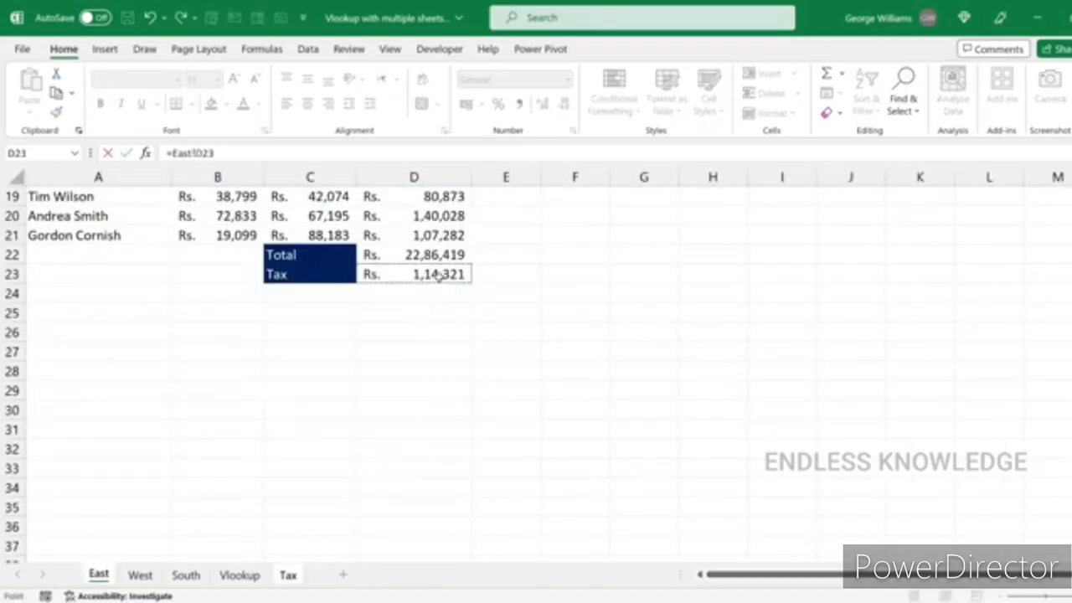
{"action": "key", "text": "Return"}
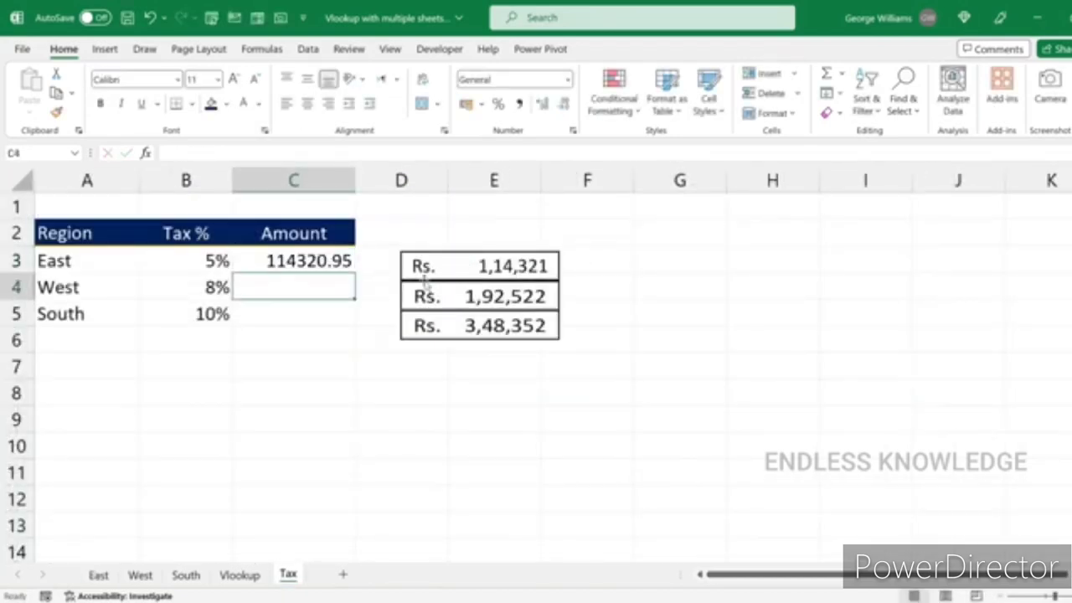
- Set the East tax percentage in B3 to 8% and reselect that cell
{"action": "left_click", "coordinate": [189, 262]}
{"action": "type", "text": "8"}
{"action": "key", "text": "Return"}
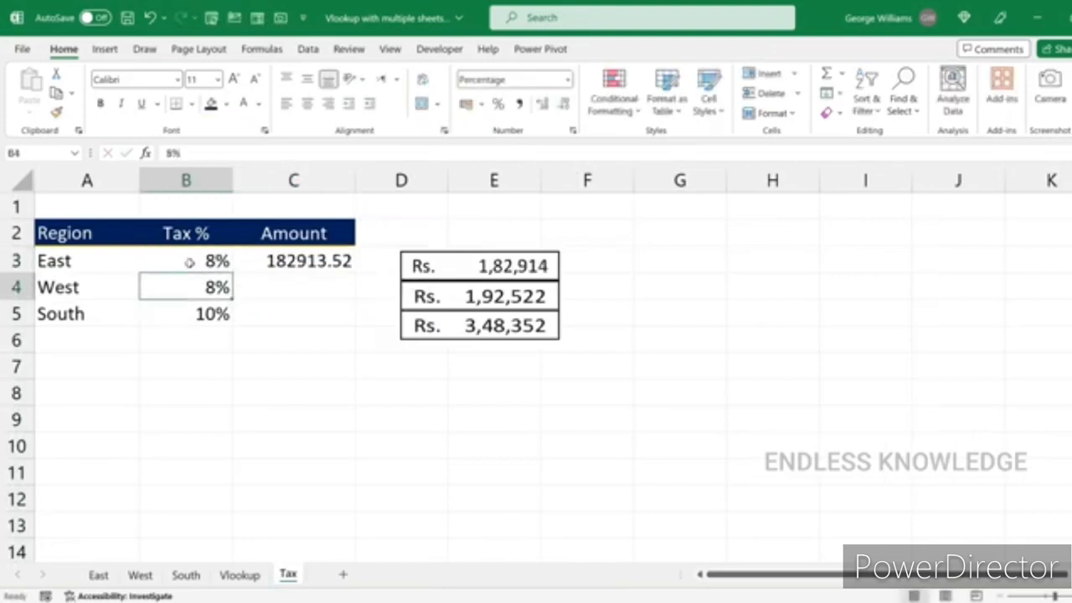
{"action": "left_click", "coordinate": [190, 262]}
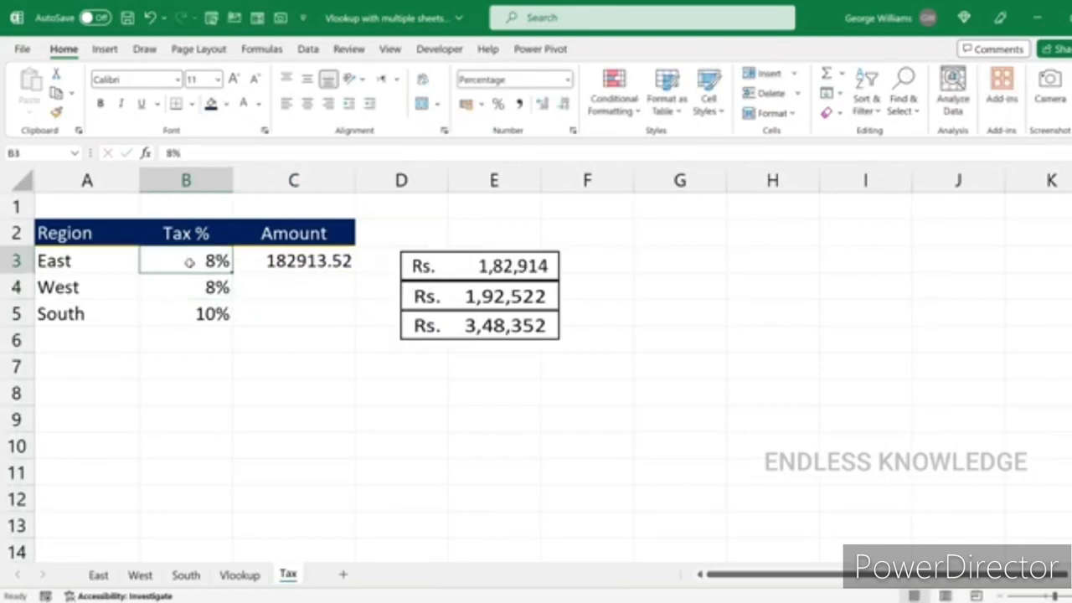
- Open the Watch Window and add a watch on cell D23 of the East sheet, keeping the window clear of that cell
{"action": "left_click", "coordinate": [262, 50]}
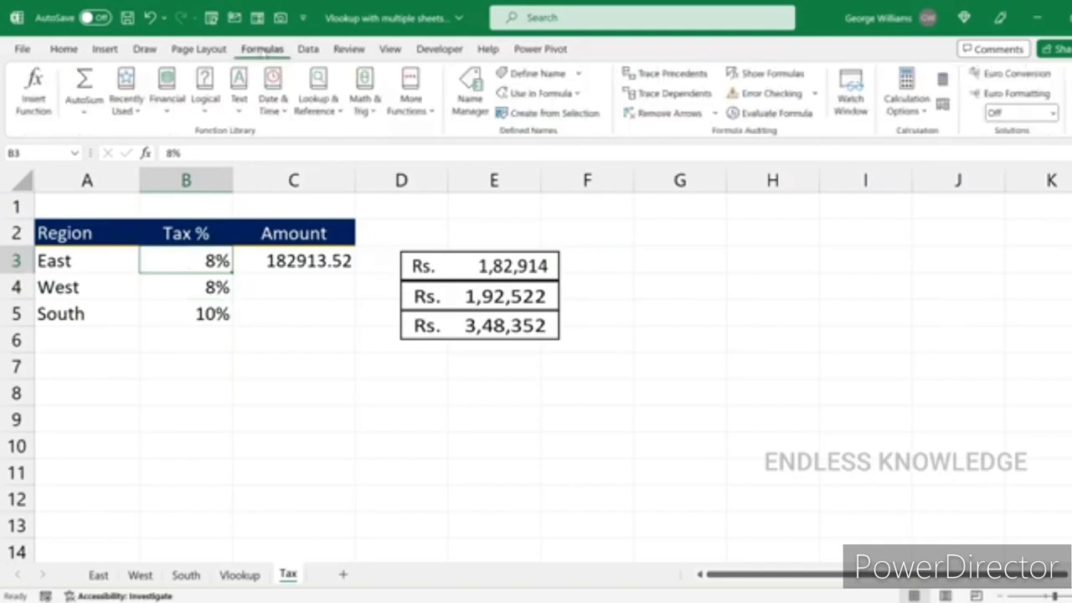
{"action": "left_click", "coordinate": [861, 111]}
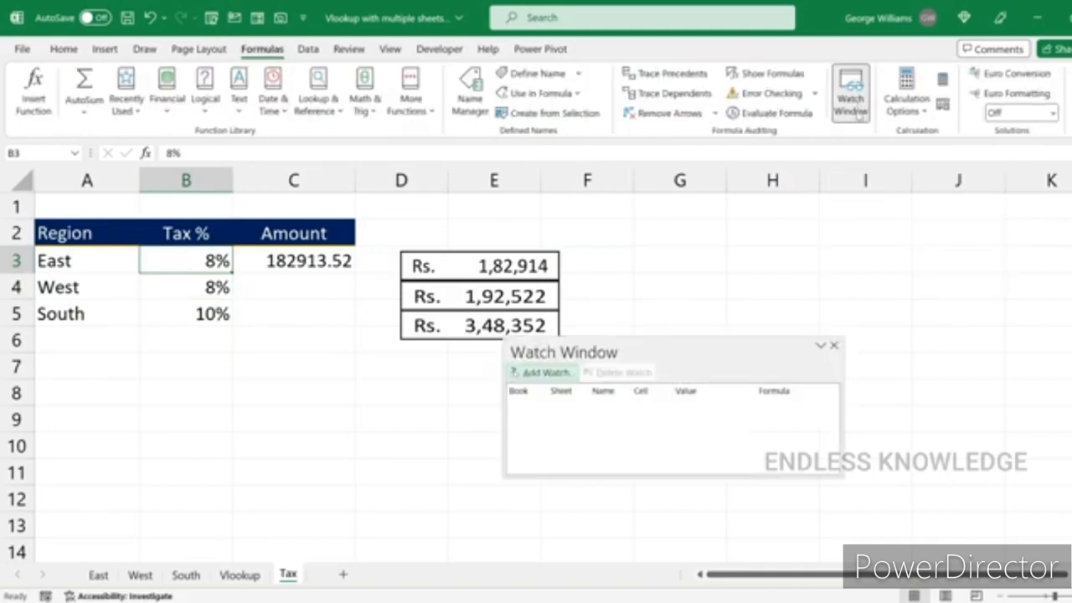
{"action": "left_click_drag", "start_coordinate": [556, 342], "coordinate": [204, 279]}
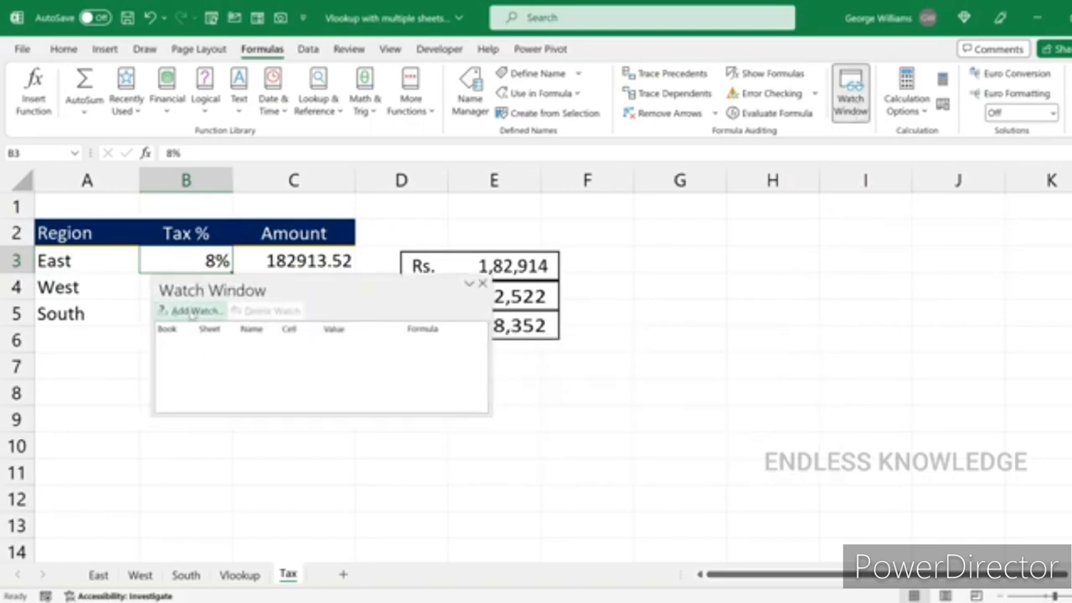
{"action": "left_click", "coordinate": [195, 311]}
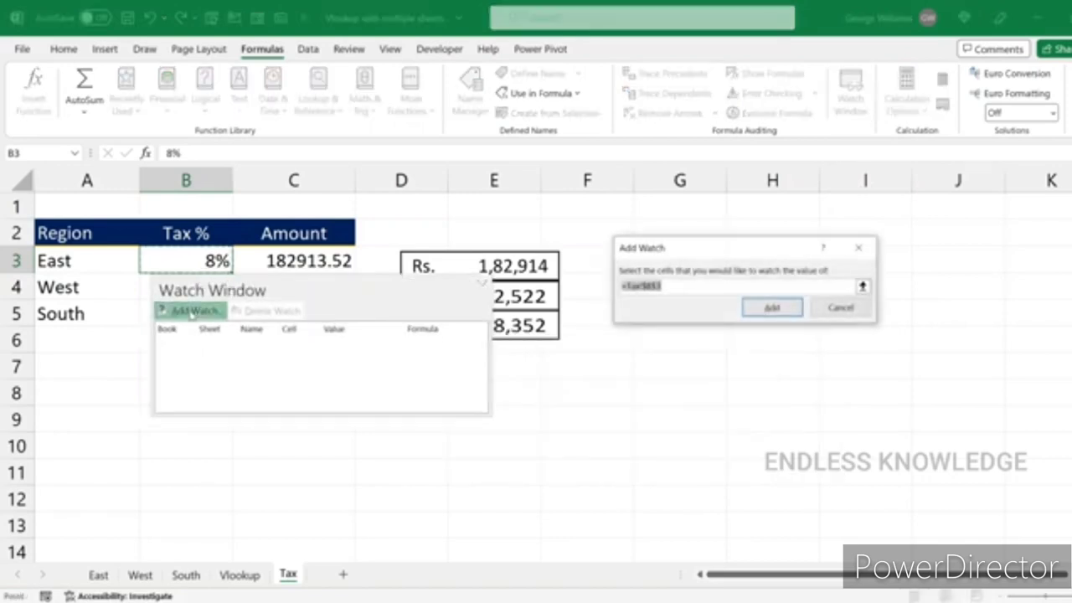
{"action": "left_click", "coordinate": [98, 575]}
{"action": "left_click_drag", "start_coordinate": [380, 288], "coordinate": [405, 354]}
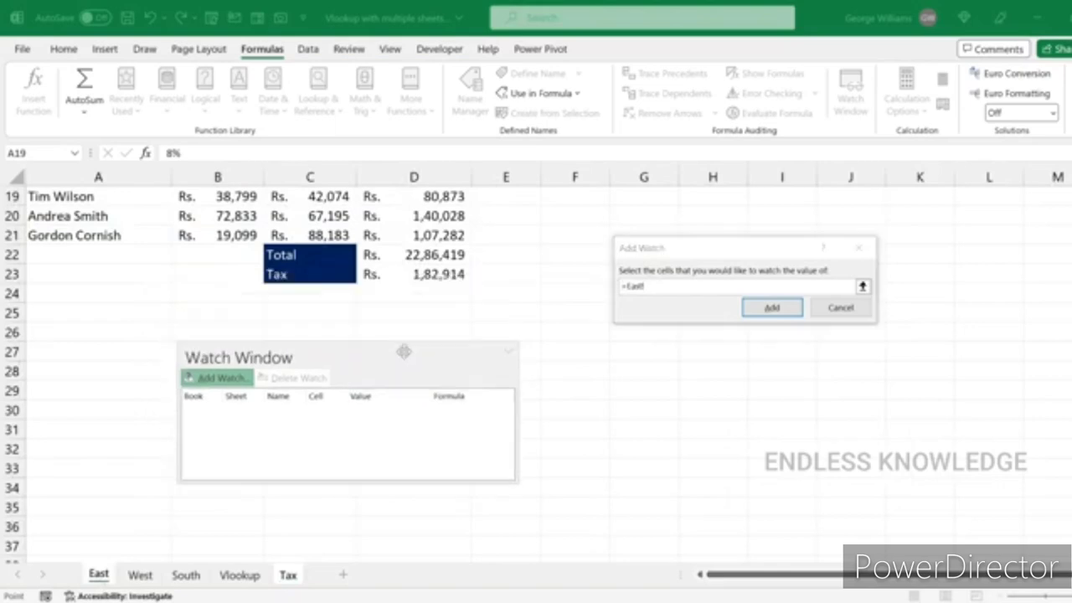
{"action": "left_click", "coordinate": [421, 274]}
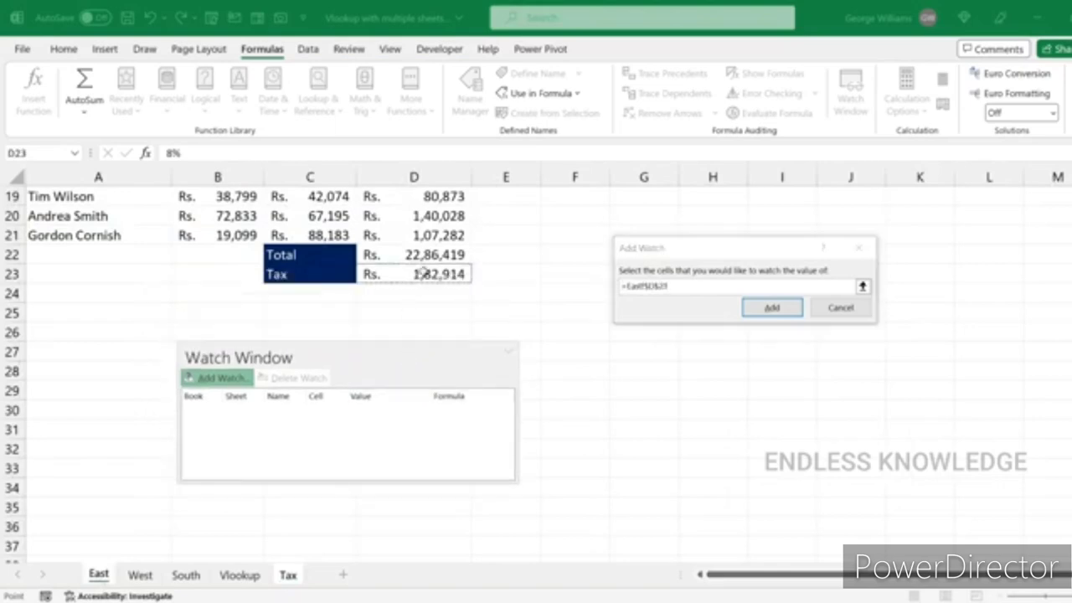
{"action": "left_click", "coordinate": [787, 307]}
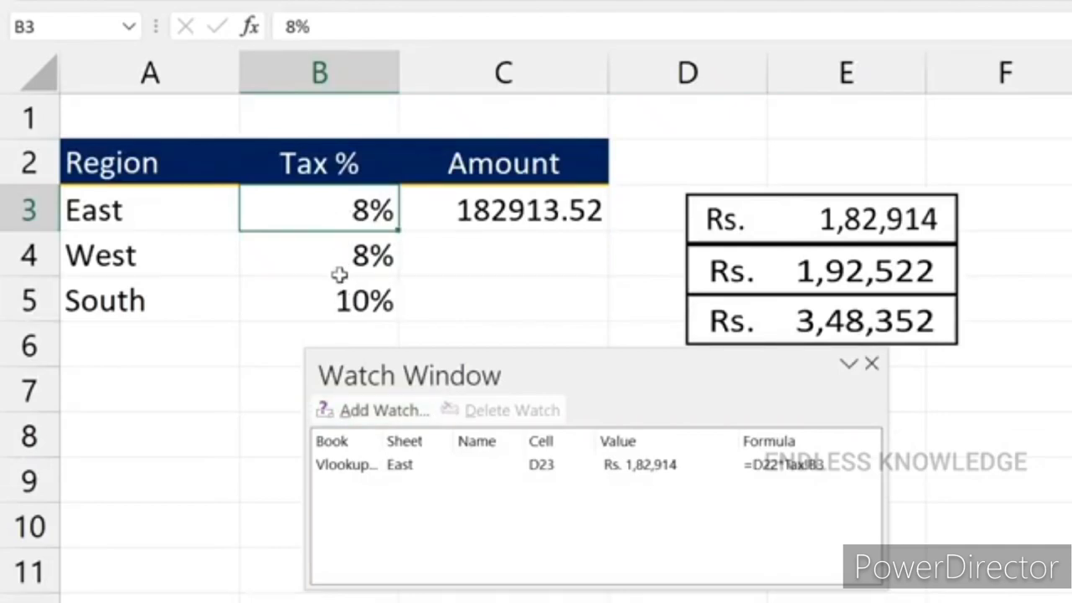
- Set the East tax percentage in B3 of the Tax sheet to 10%
{"action": "type", "text": "10%"}
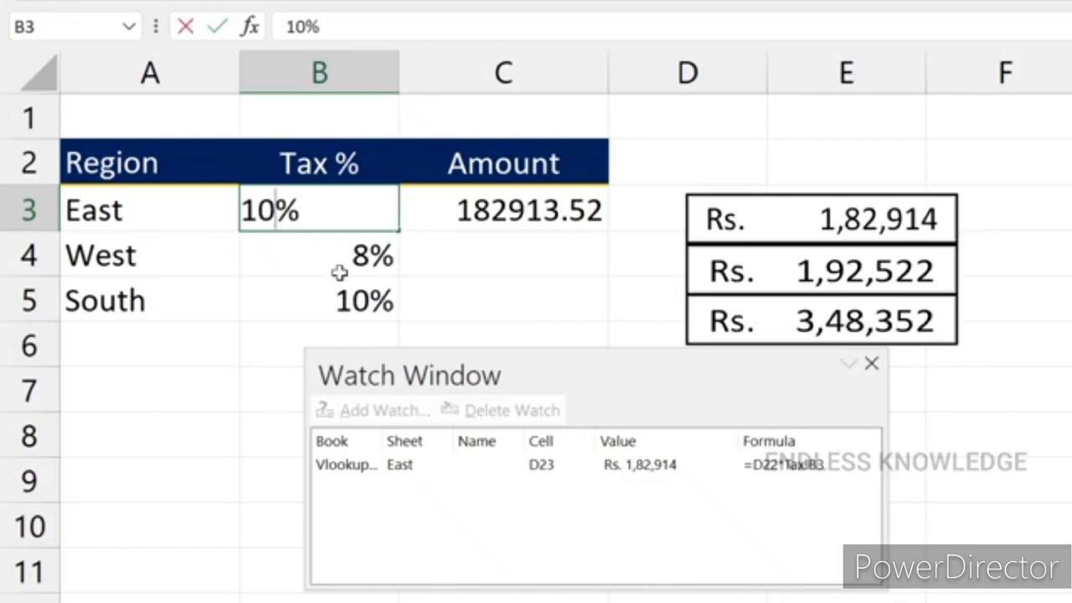
{"action": "key", "text": "Return"}
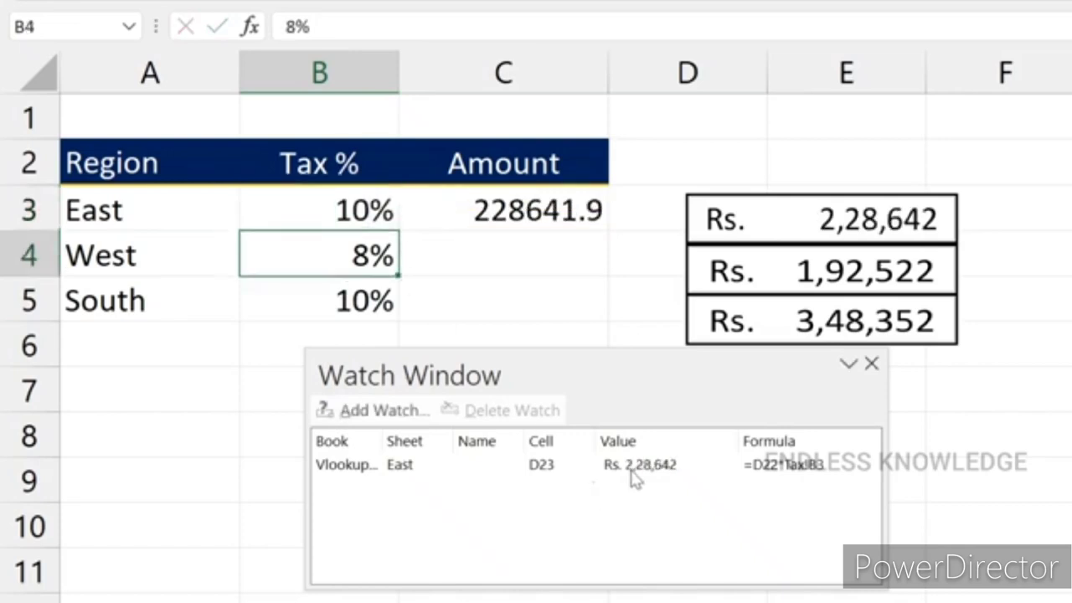